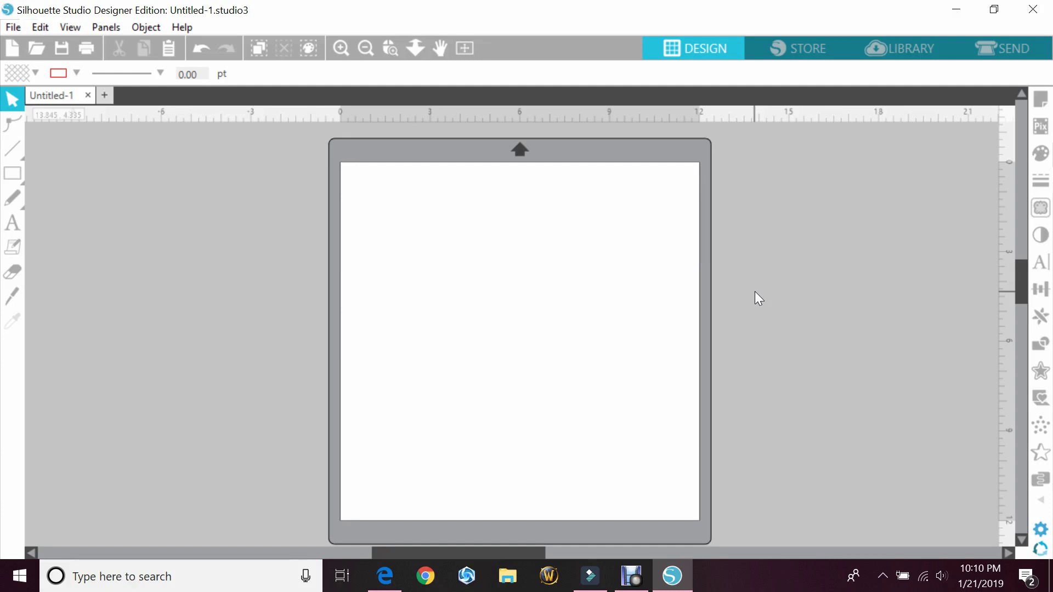
- Type the name 'Erin' on the mat and move it up and to the left
click(10, 201)
click(15, 228)
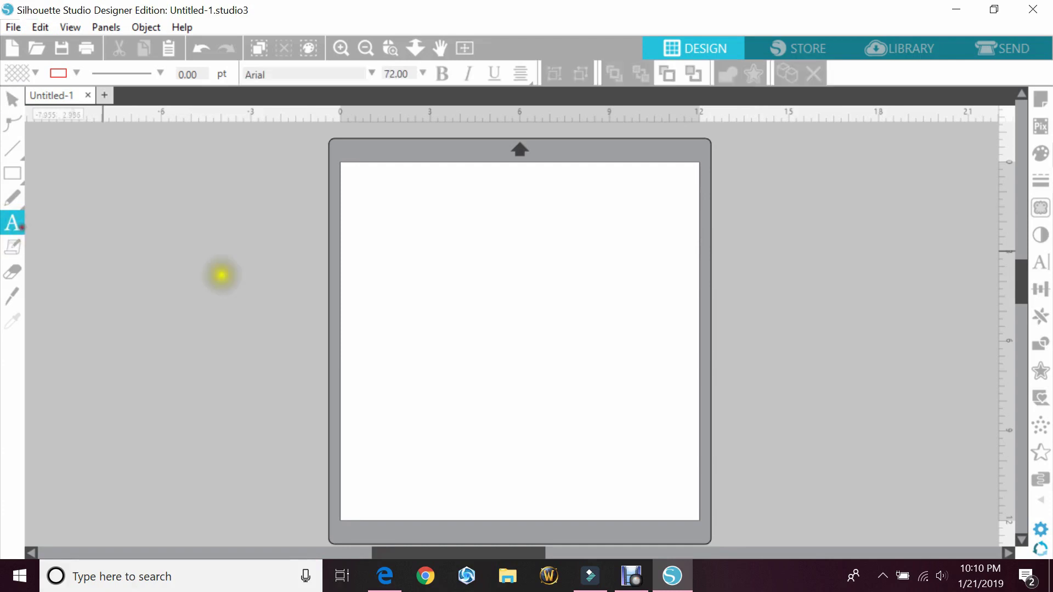
click(382, 282)
text(Erin)
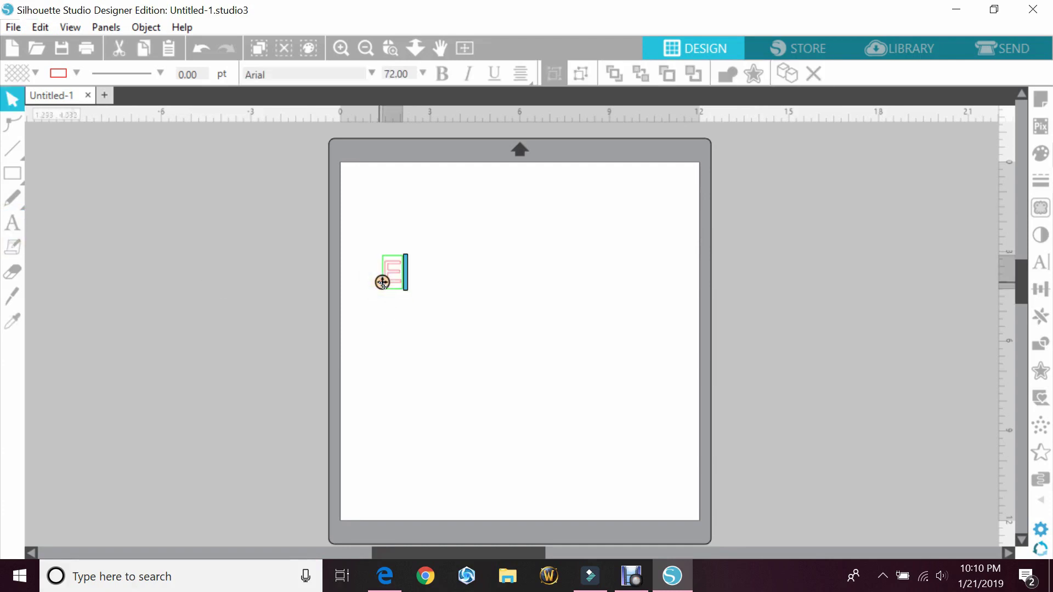
click(403, 222)
drag(376, 226, 724, 450)
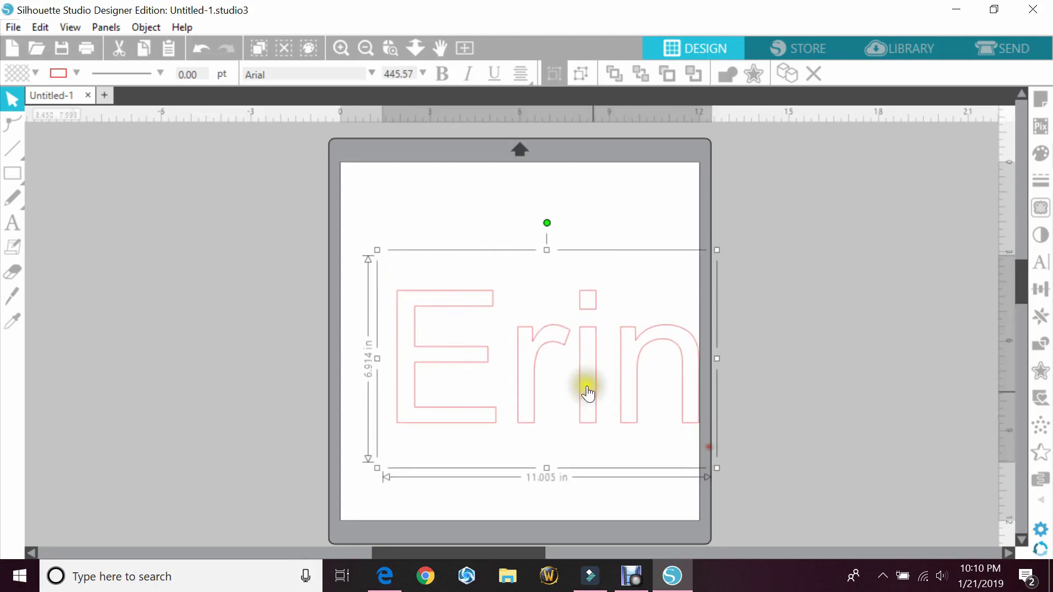
drag(575, 376, 552, 342)
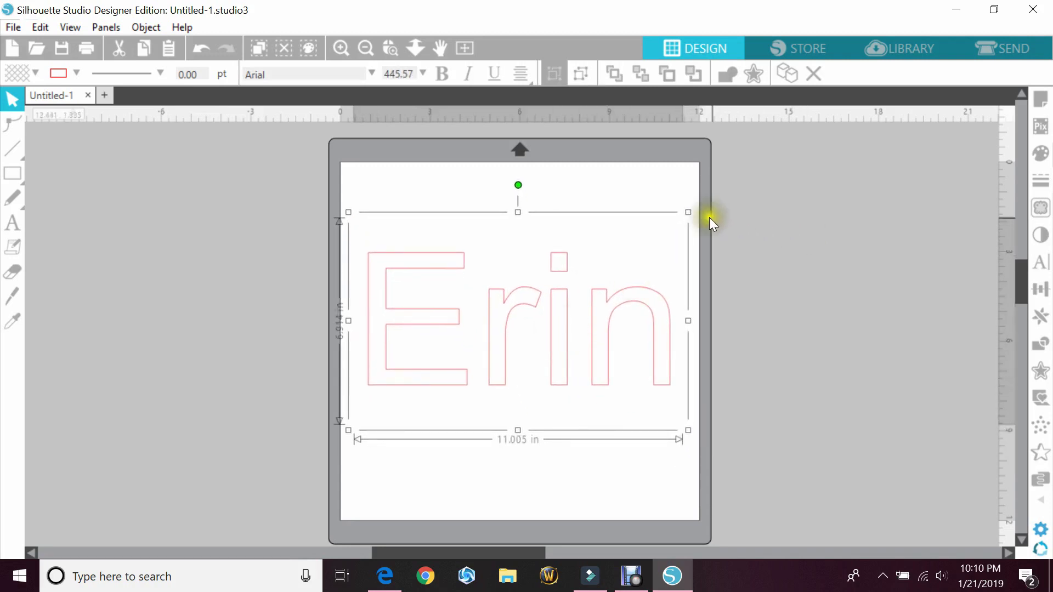
- Set Erin to the Autumn in November font and resize it to about 10.9 inches wide
click(1041, 262)
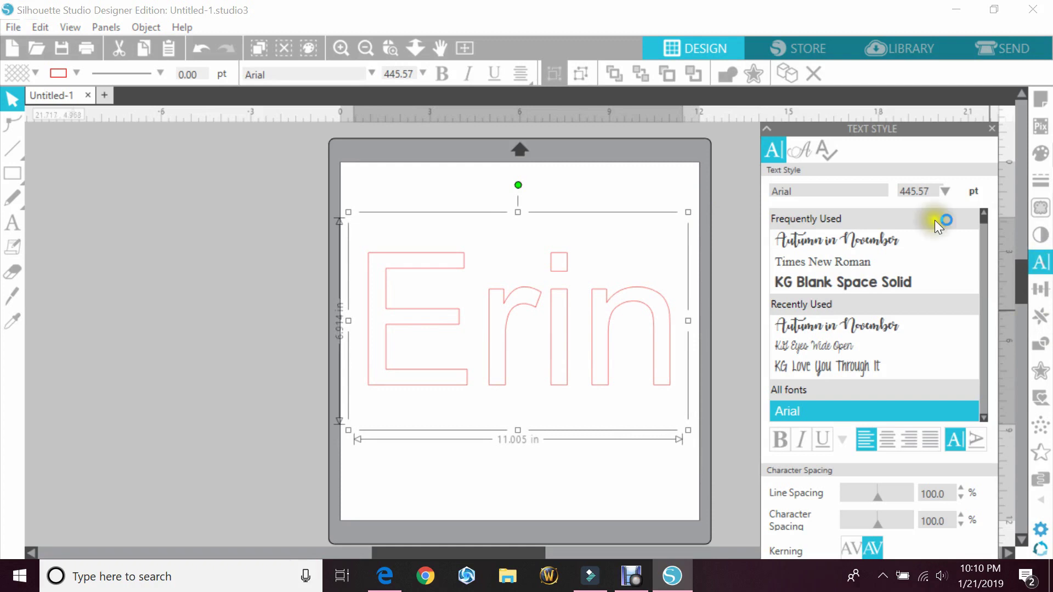
click(867, 238)
click(991, 129)
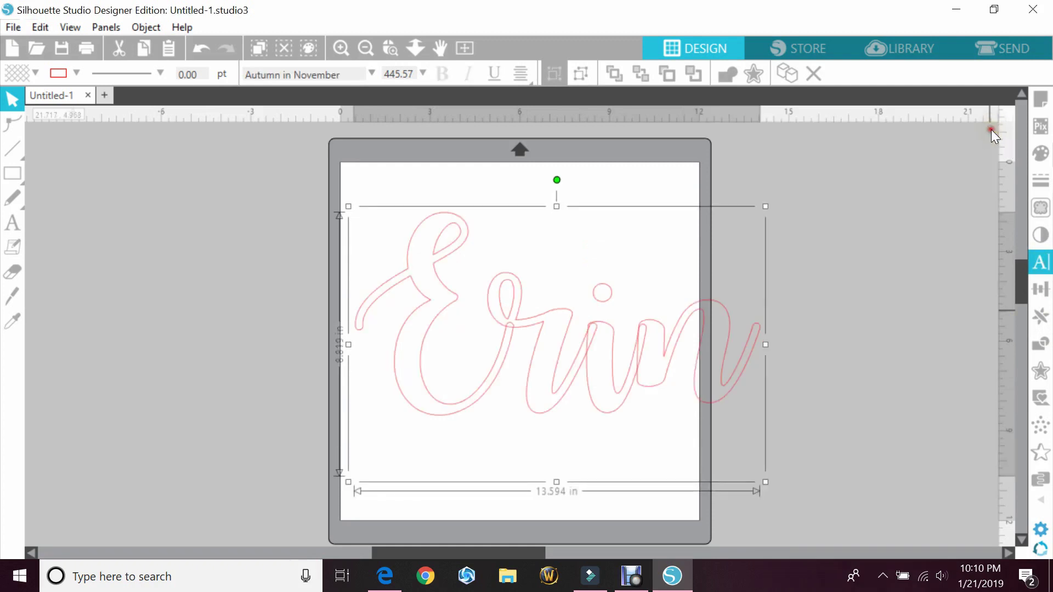
click(764, 478)
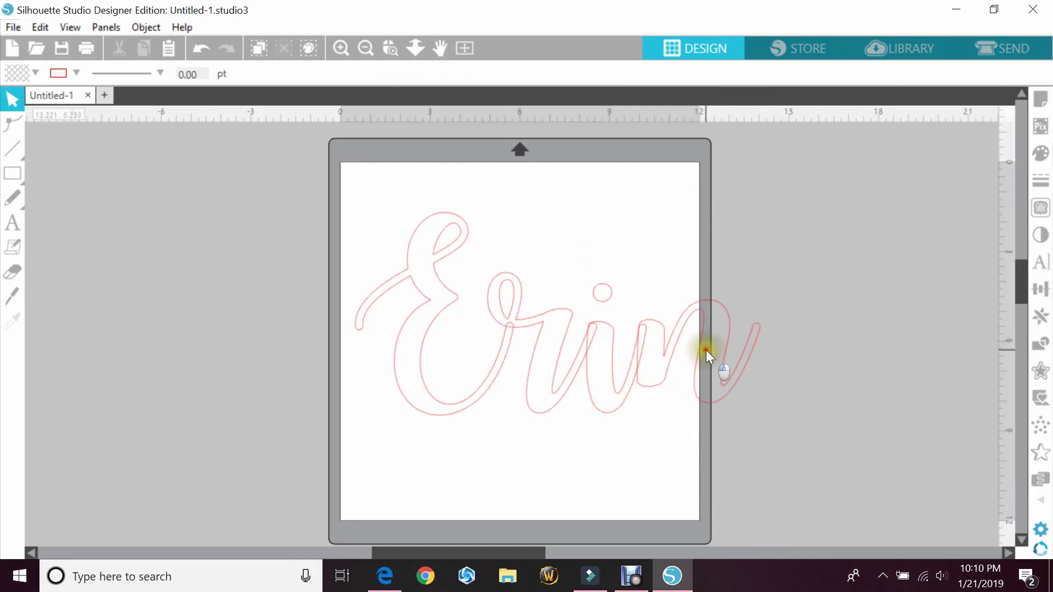
click(694, 372)
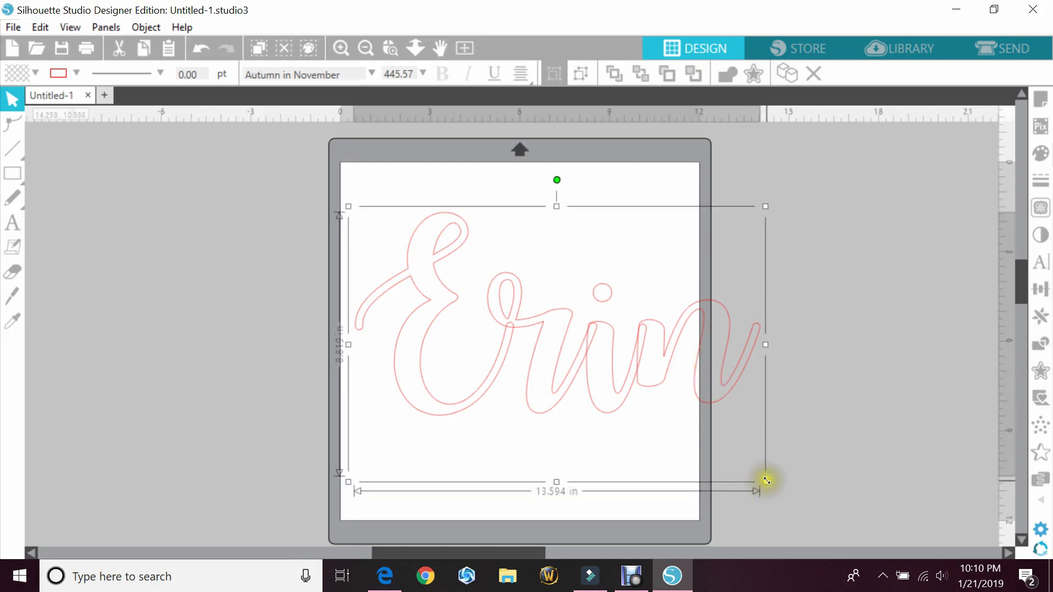
drag(762, 480, 686, 428)
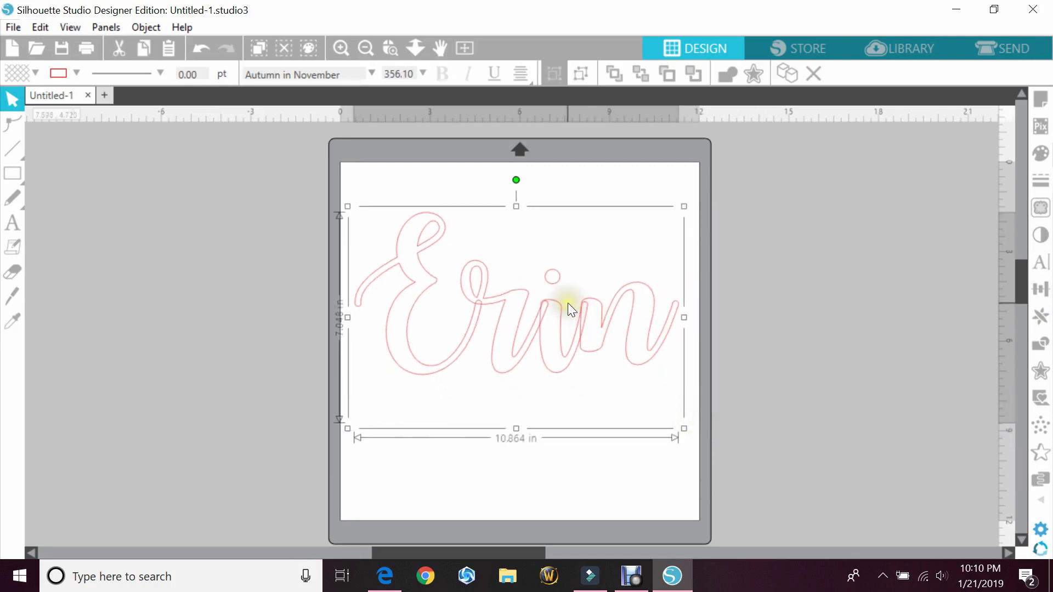
- Weld the Erin letters into one connected shape, then group it
right_click(537, 324)
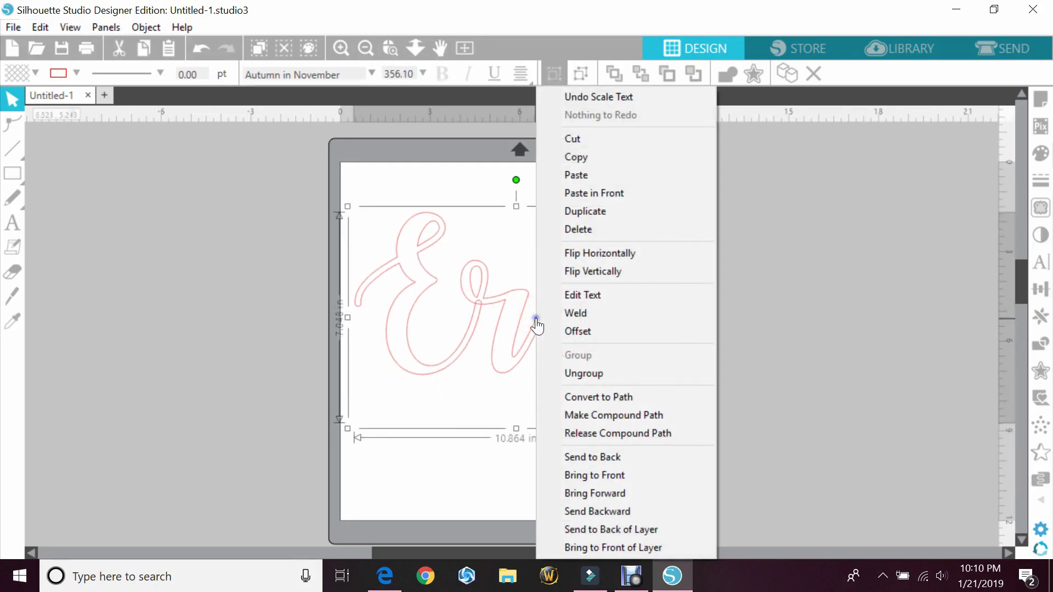
click(570, 318)
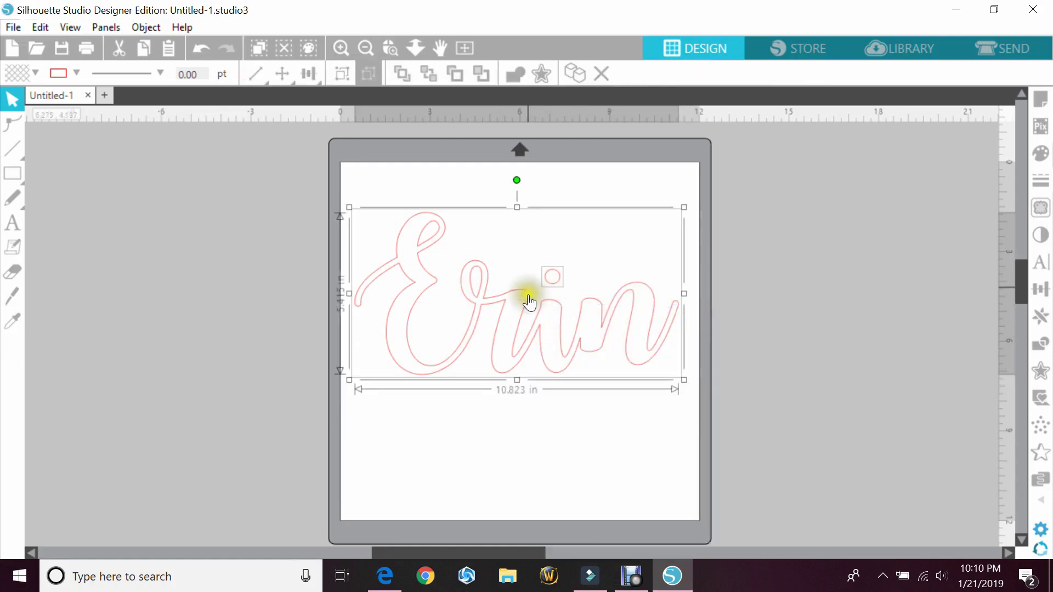
right_click(547, 308)
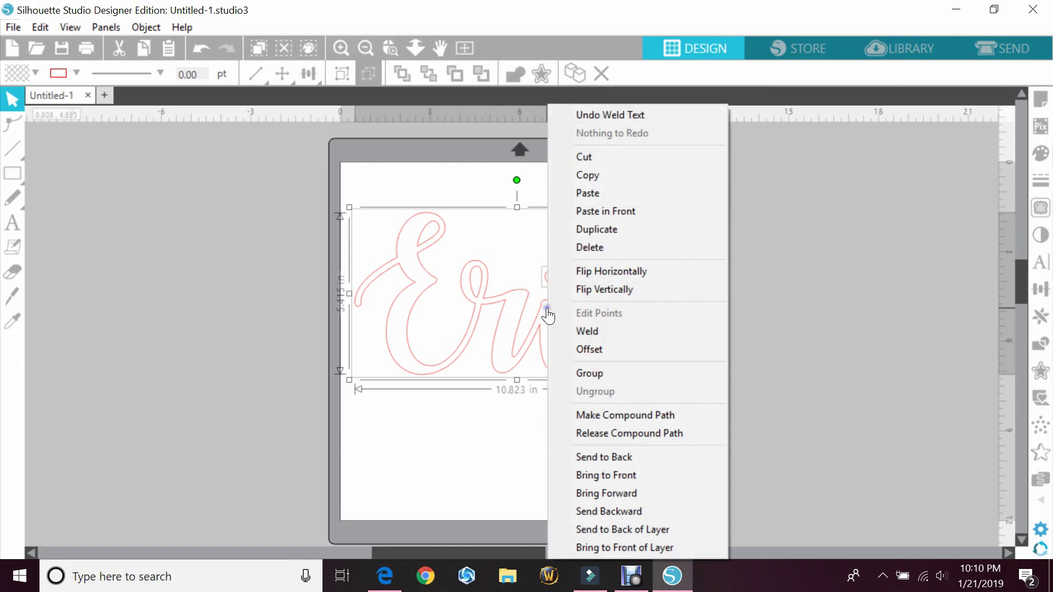
click(591, 370)
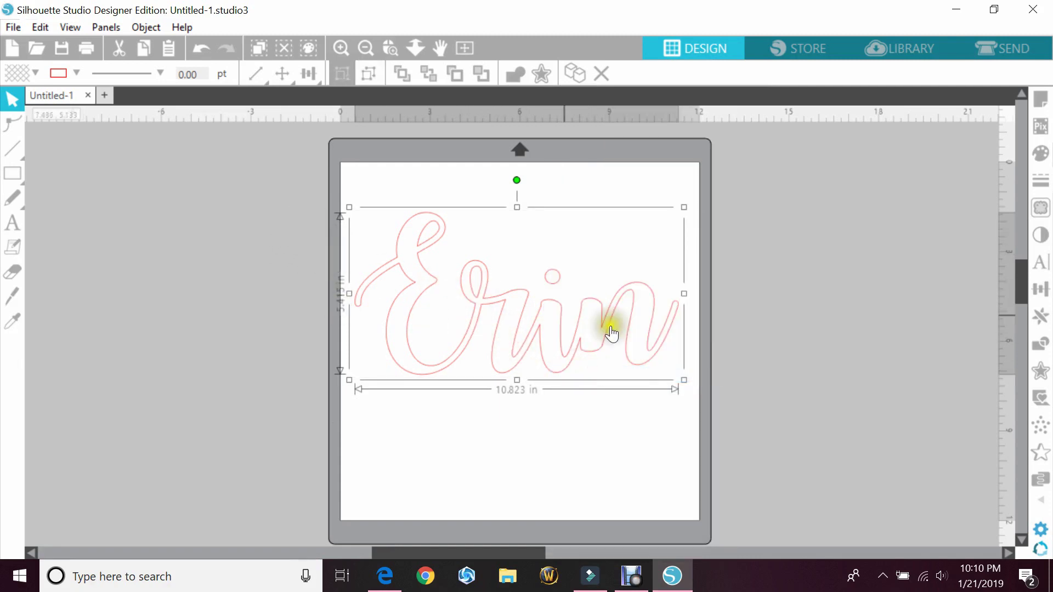
- Preview an offset outline on the Erin lettering in the Offset panel
click(1046, 378)
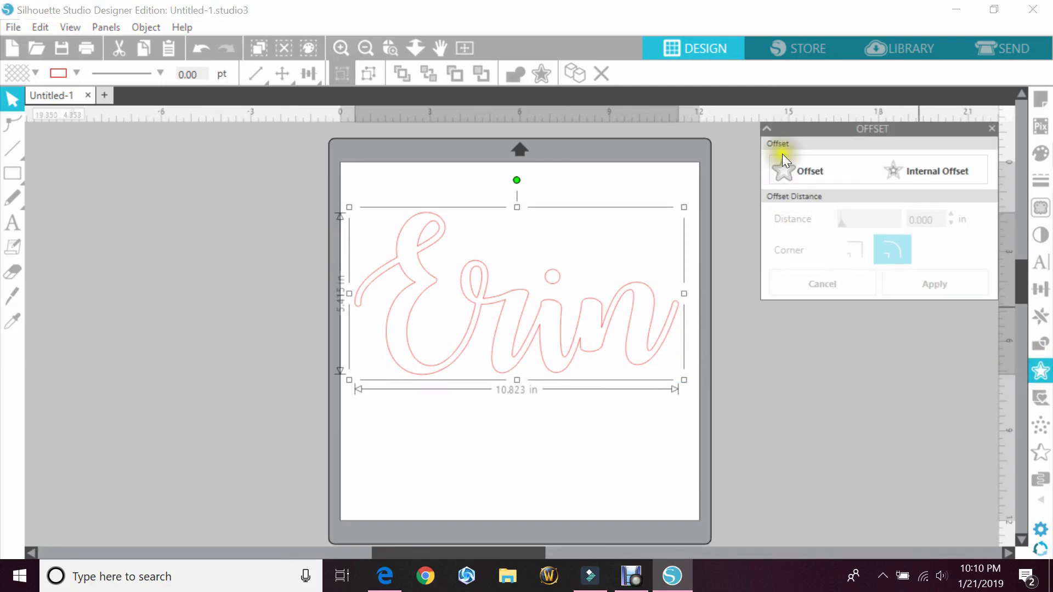
click(903, 164)
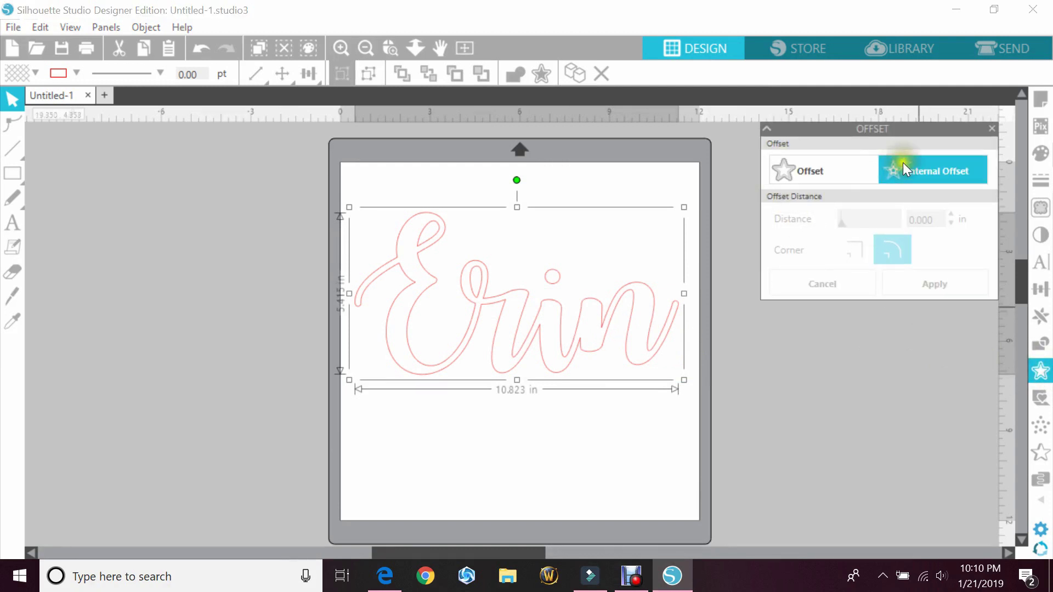
click(938, 172)
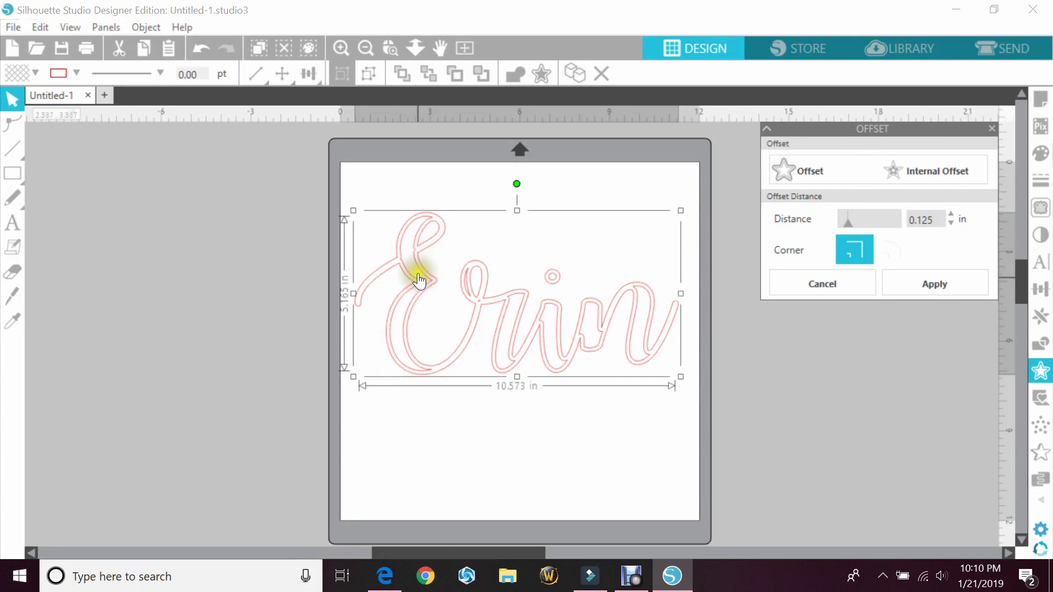
- Raise the offset distance step by step, settling on 0.280 in
click(949, 212)
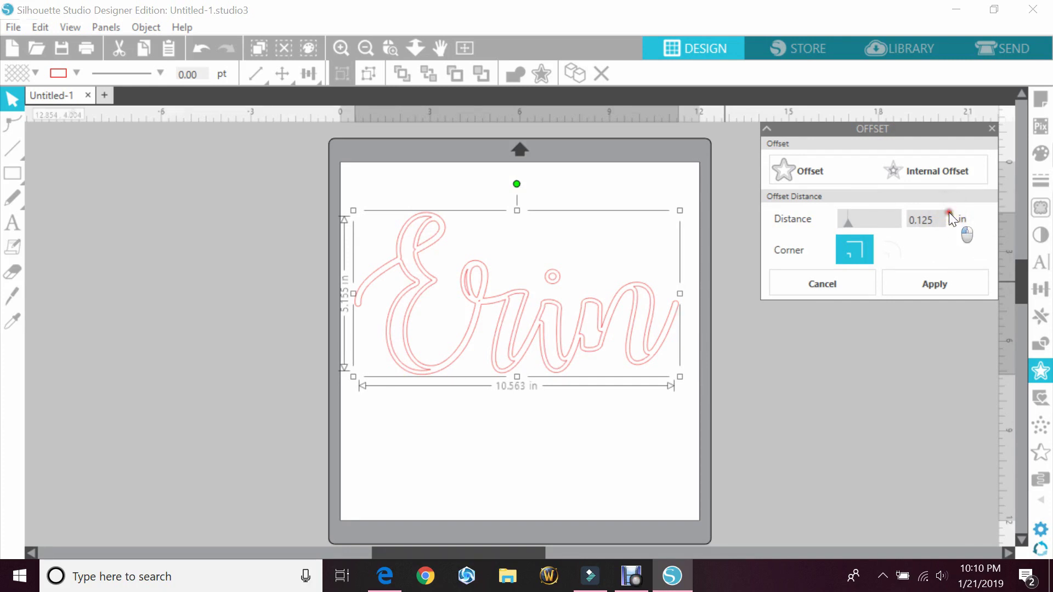
click(949, 212)
click(950, 213)
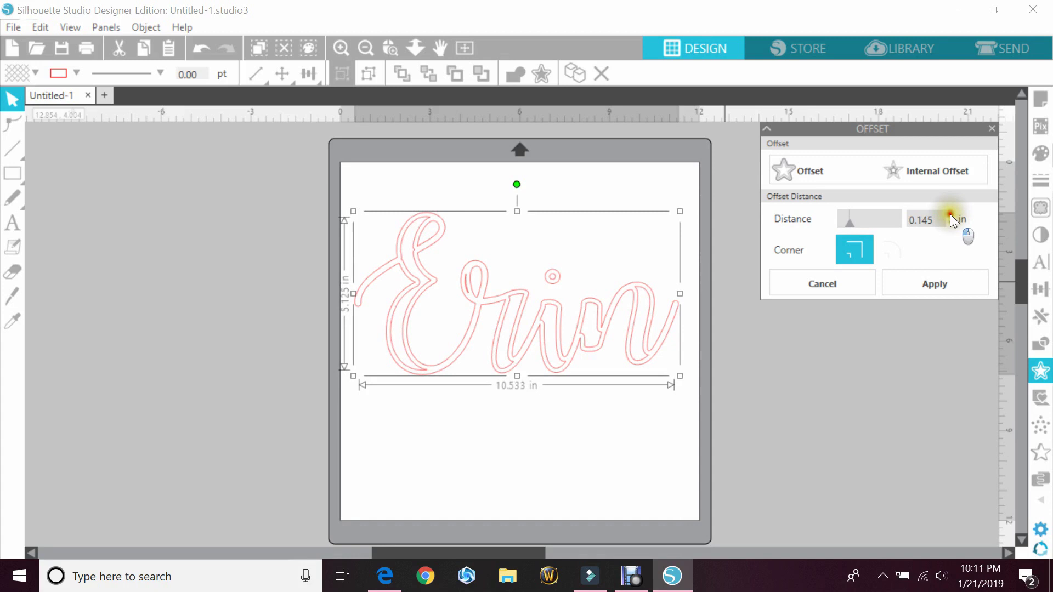
click(951, 214)
click(951, 214)
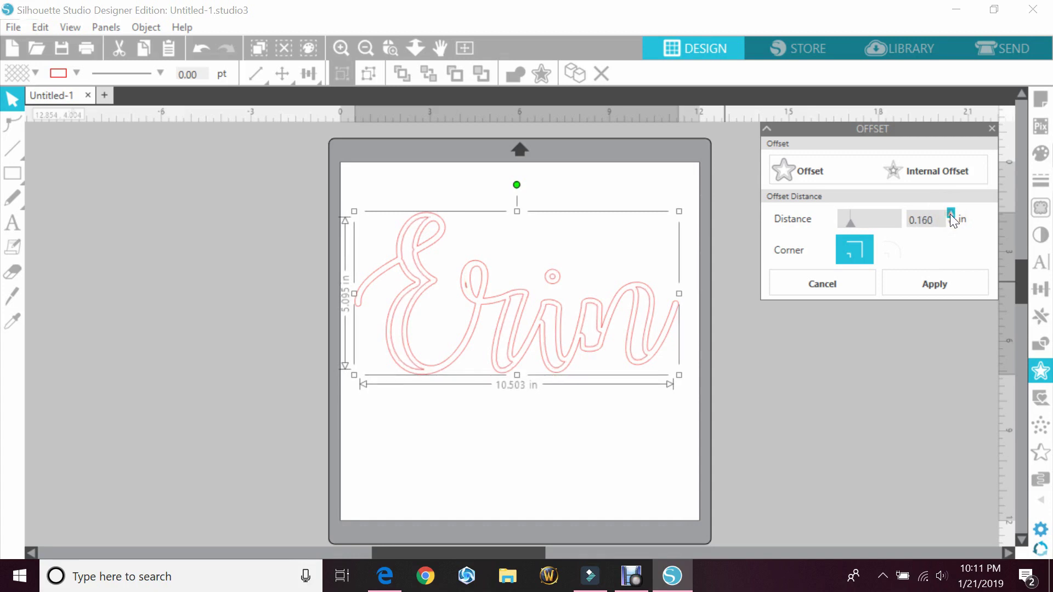
click(951, 214)
click(951, 214)
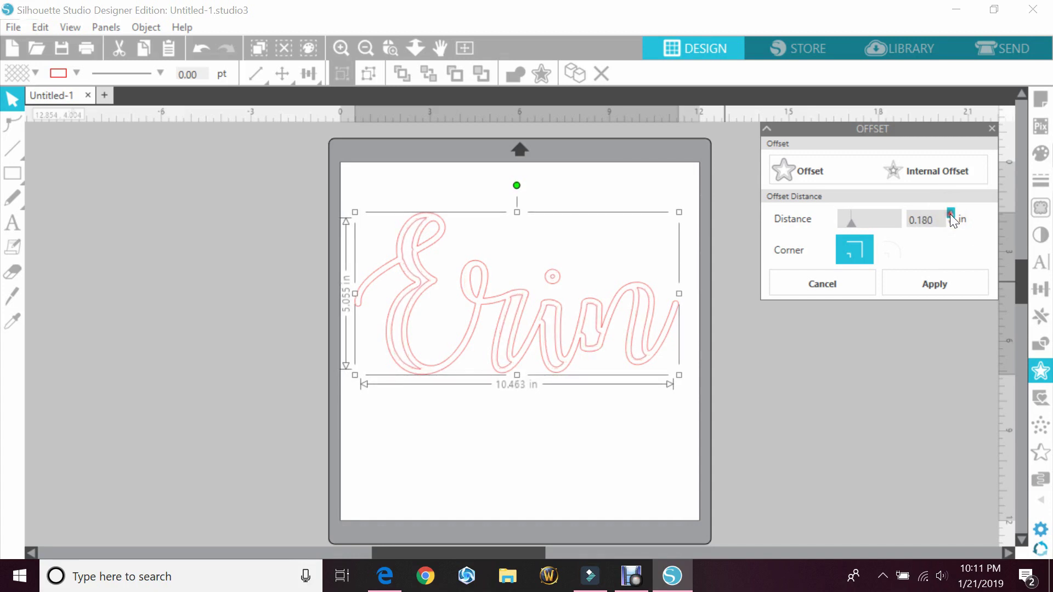
click(951, 214)
click(950, 214)
click(951, 214)
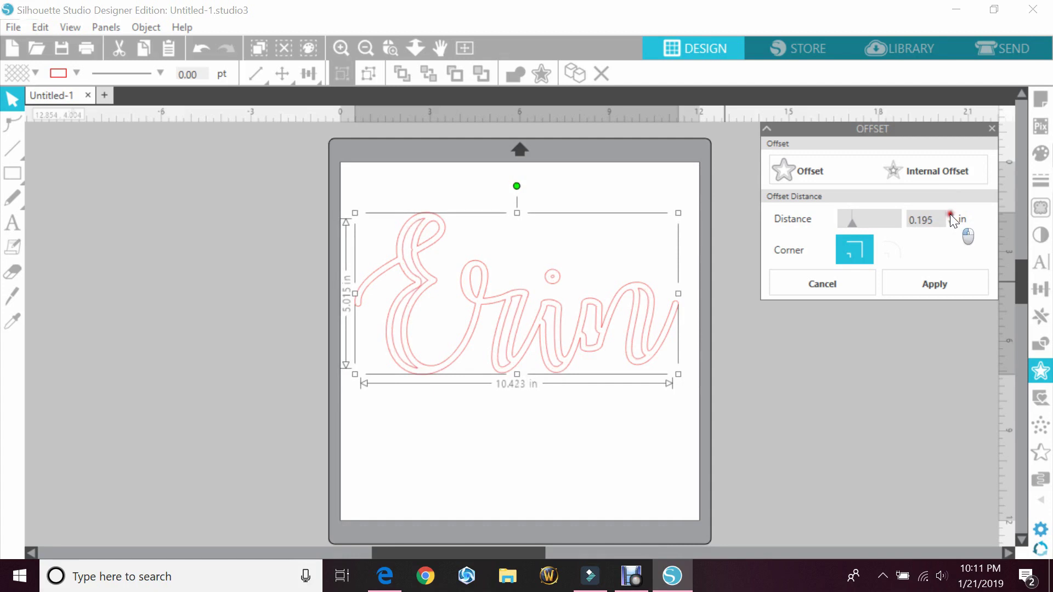
click(950, 214)
click(950, 214)
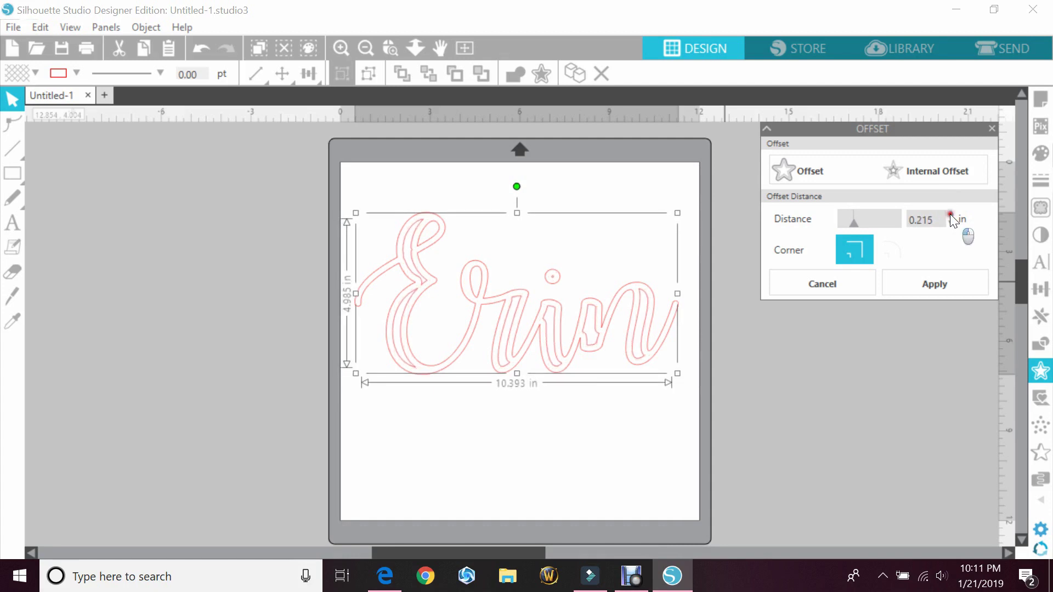
click(950, 213)
click(951, 214)
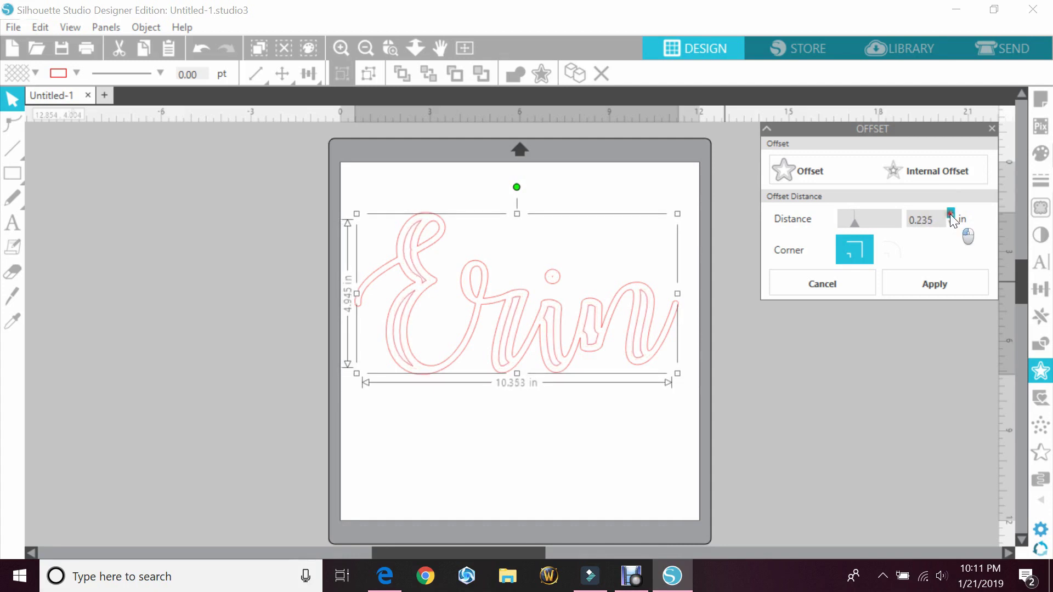
click(950, 214)
click(950, 214)
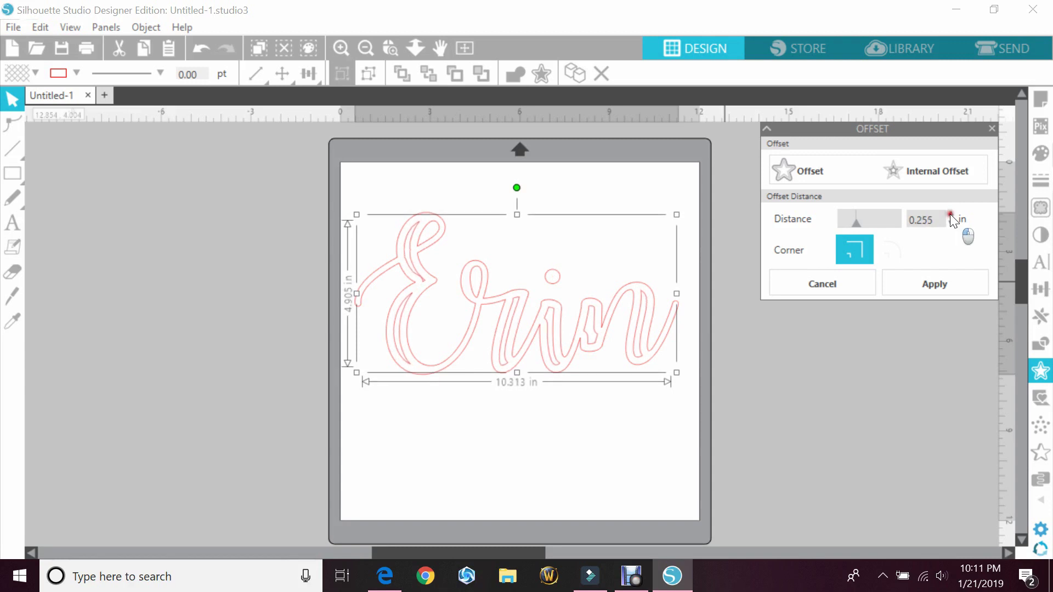
click(950, 214)
click(950, 214)
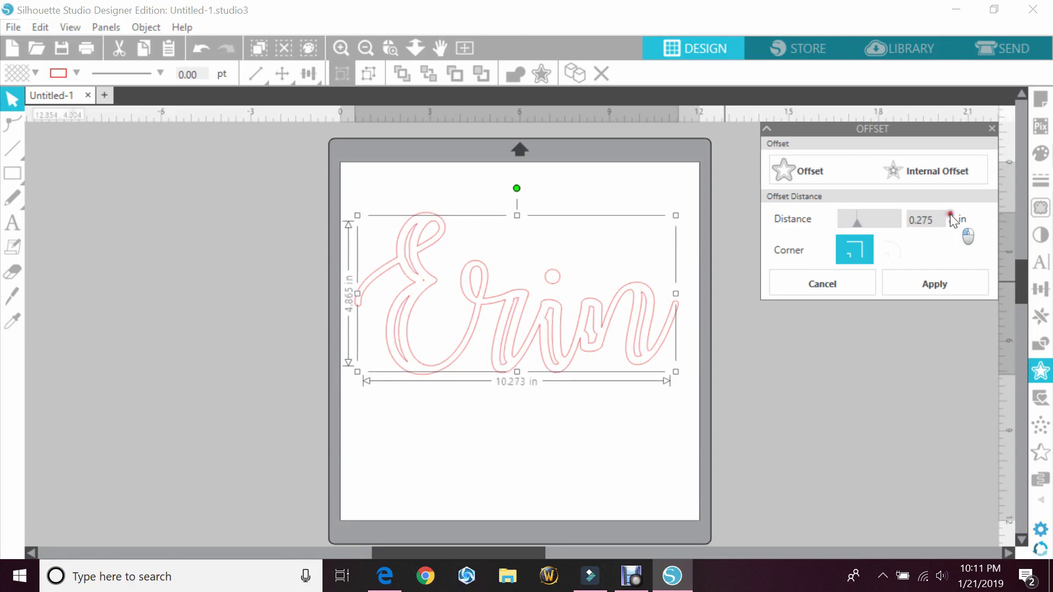
click(950, 215)
click(951, 218)
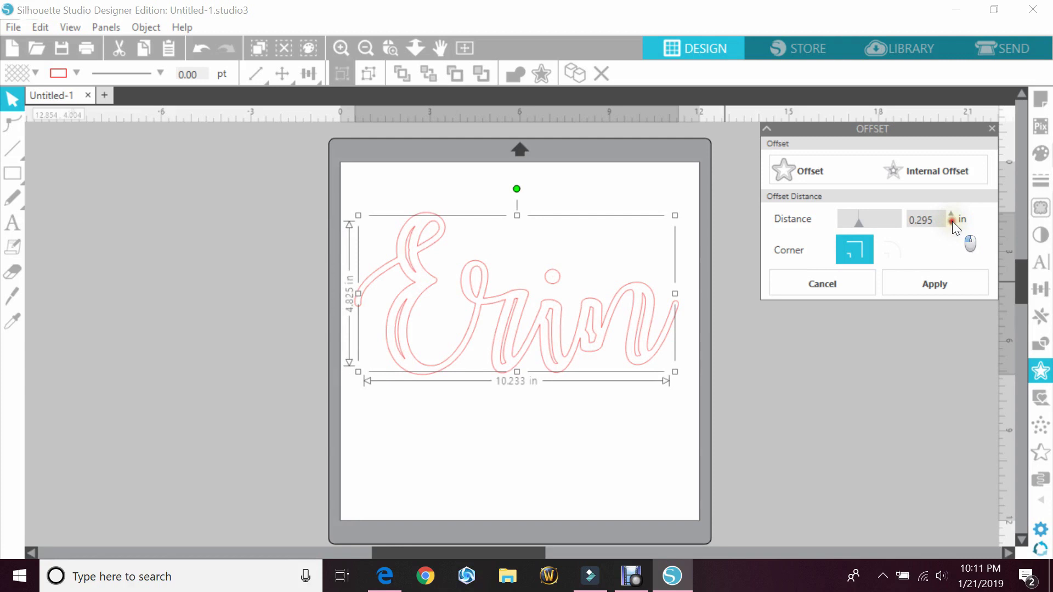
click(951, 223)
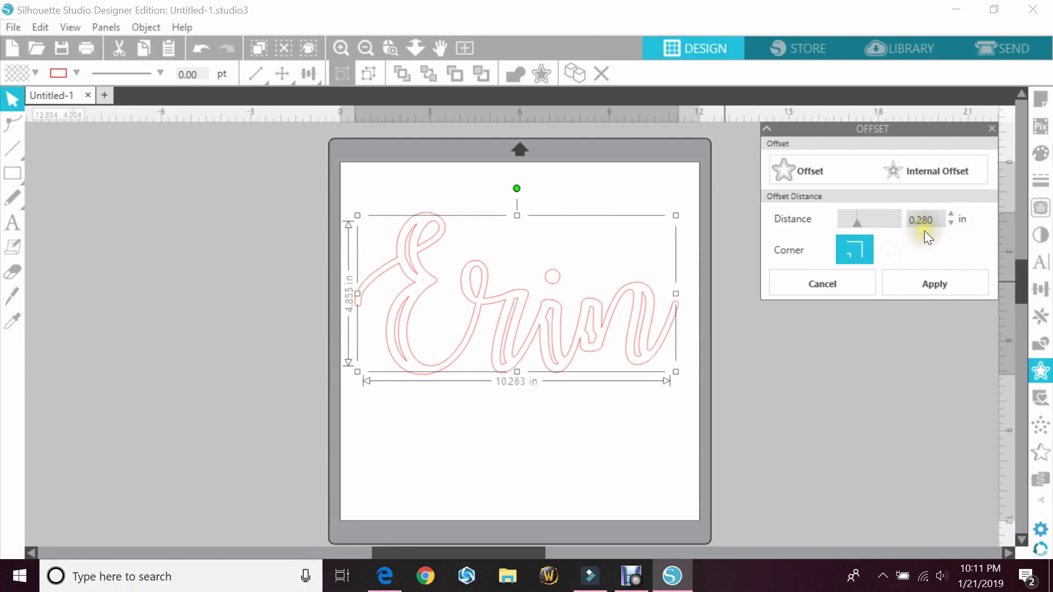
- Apply the 0.280 in offset and check the small piece at the top of the E
click(915, 282)
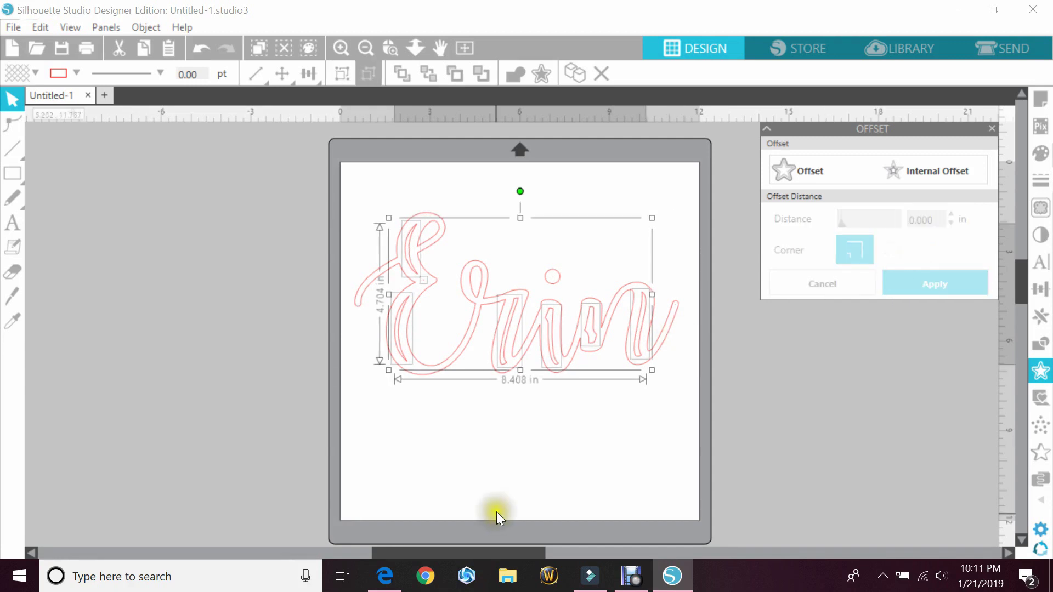
click(500, 473)
click(424, 280)
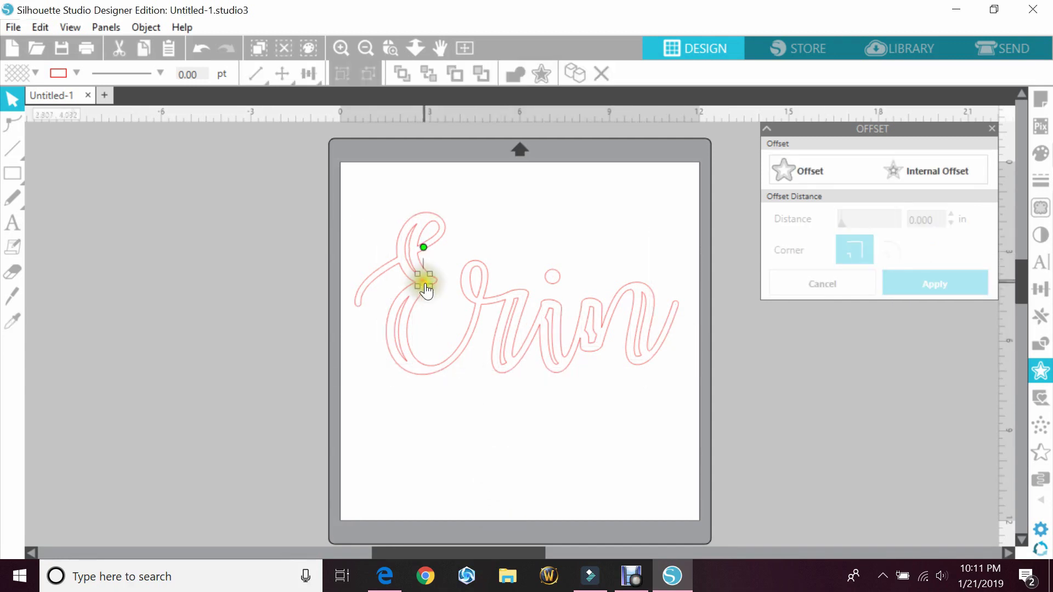
click(427, 285)
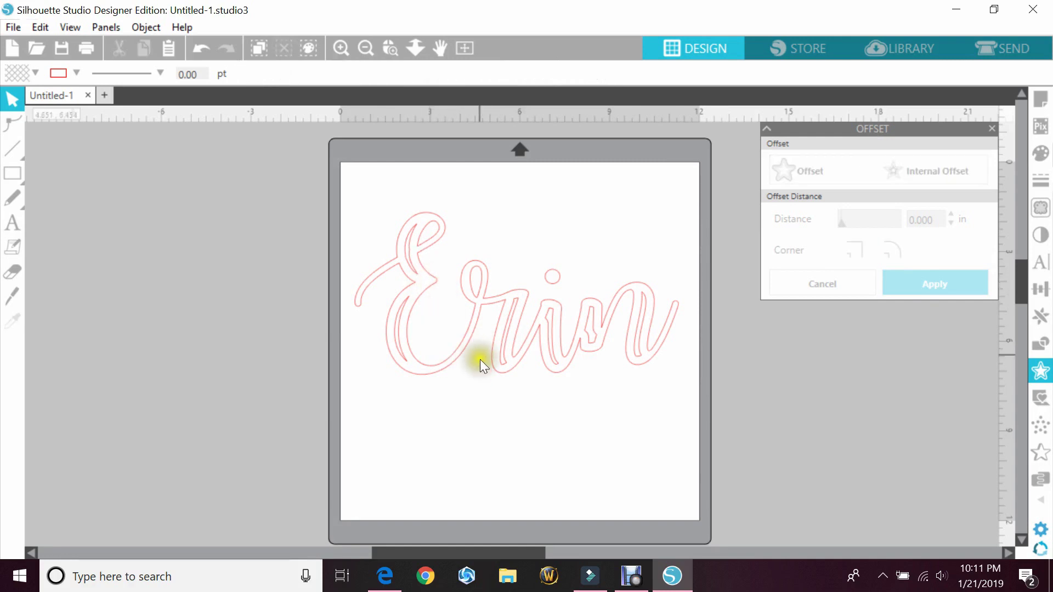
- Apply a 0.125 in internal offset to the whole Erin outline
click(551, 271)
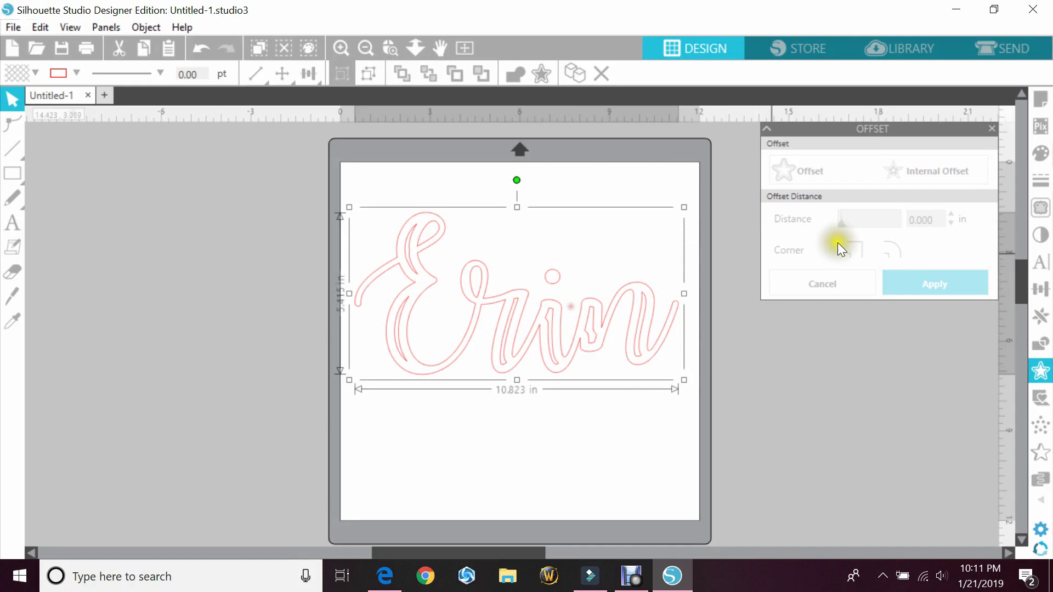
click(950, 169)
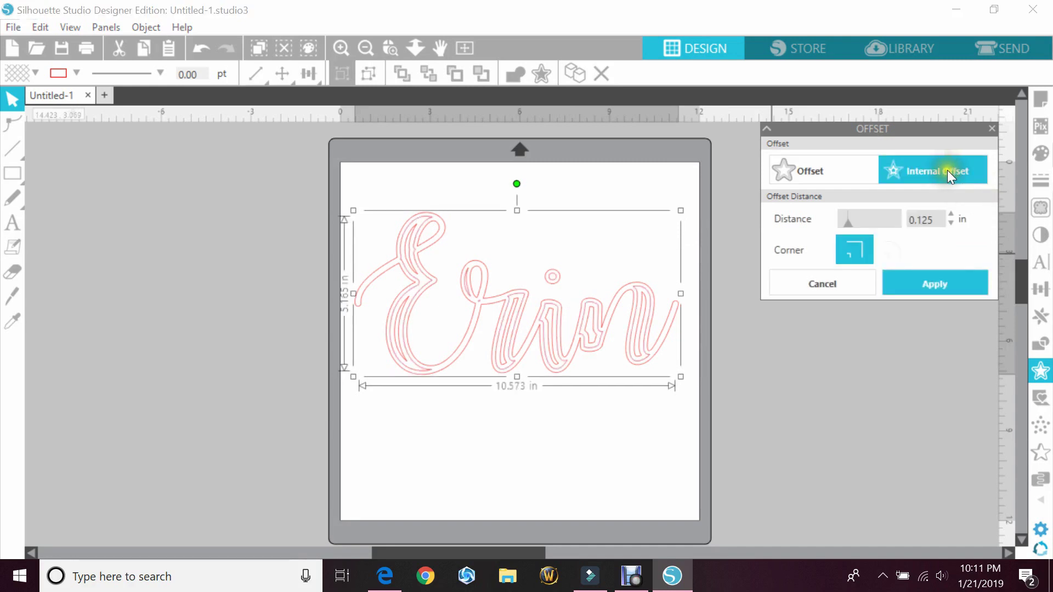
click(922, 285)
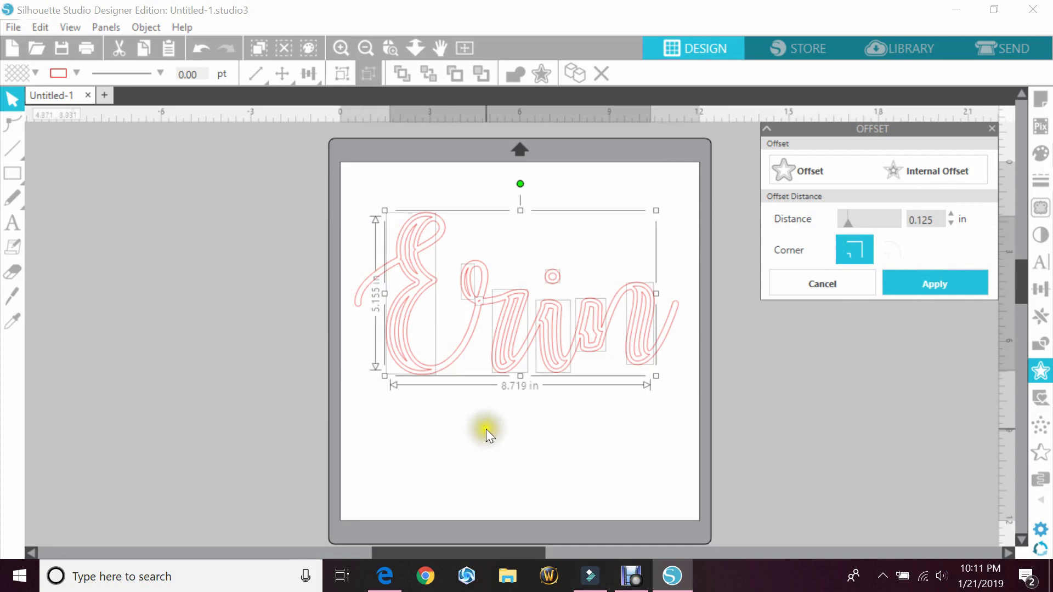
- Check the inner offset pieces of the E, r, i and n one by one
click(459, 391)
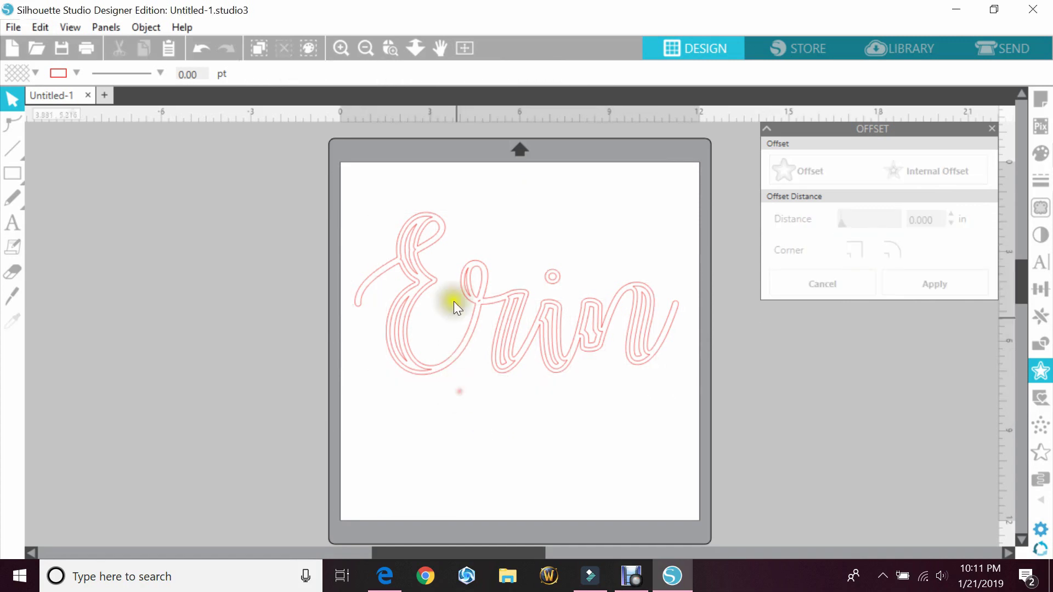
click(425, 283)
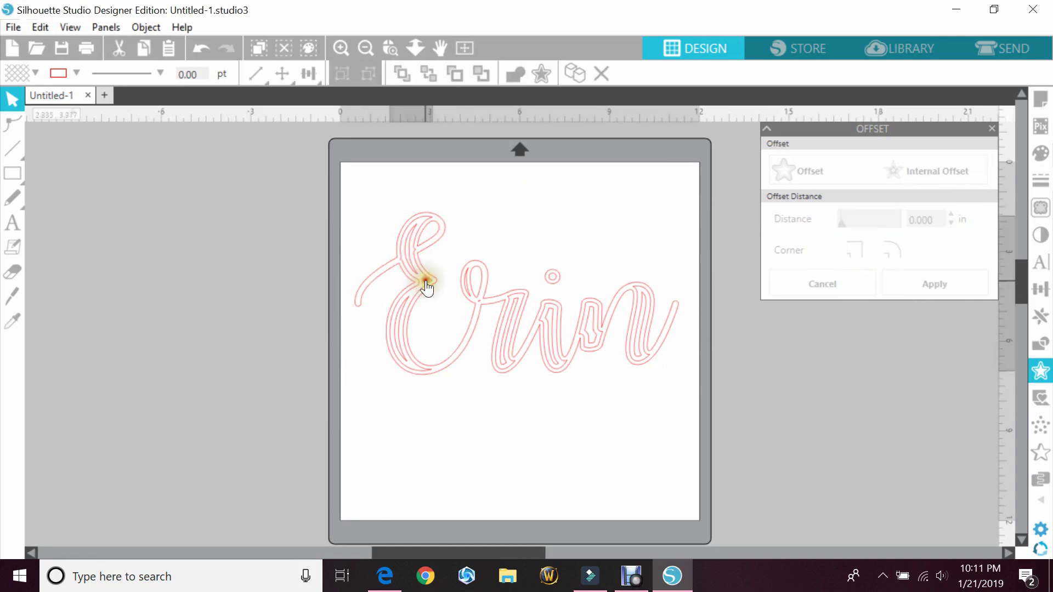
click(427, 286)
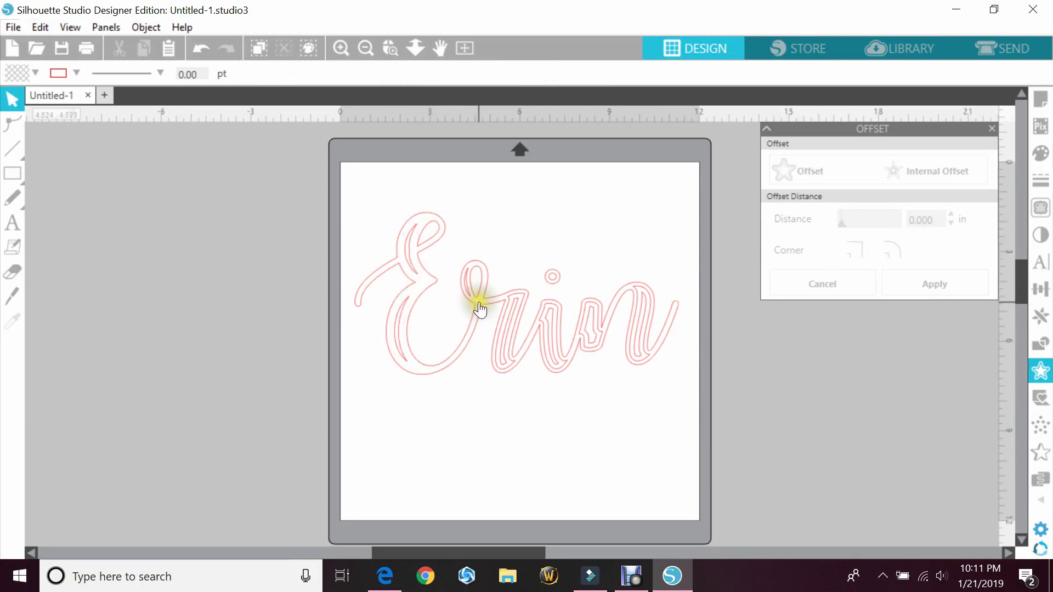
click(479, 309)
click(484, 306)
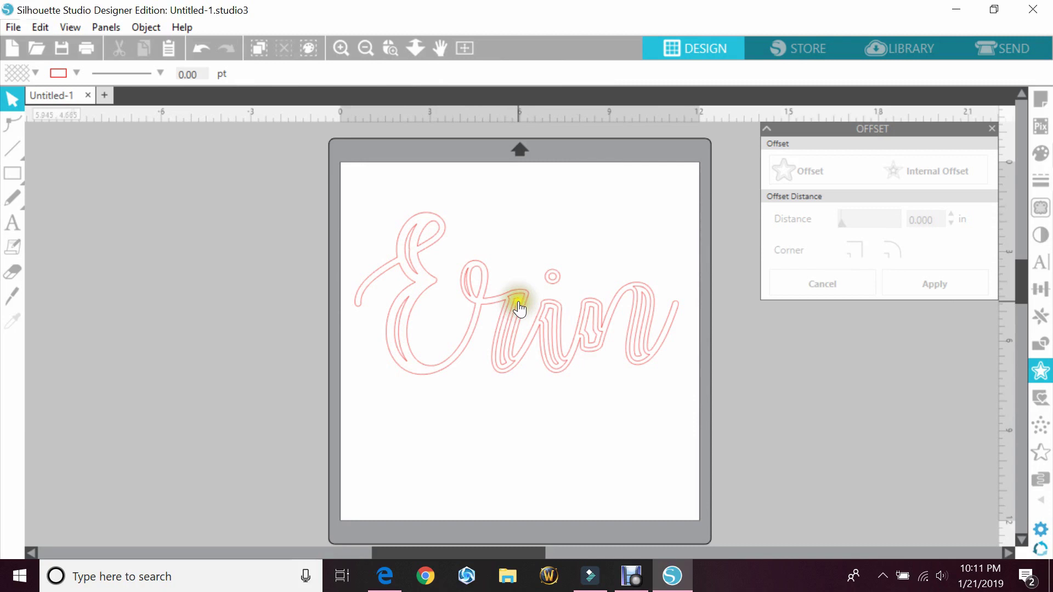
click(519, 300)
click(548, 310)
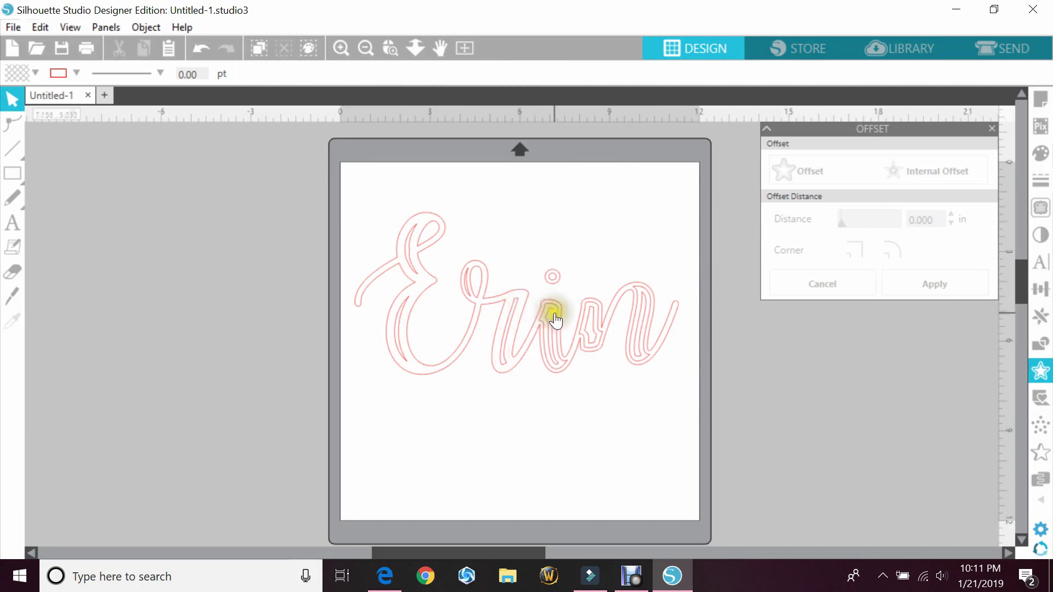
click(559, 314)
click(564, 319)
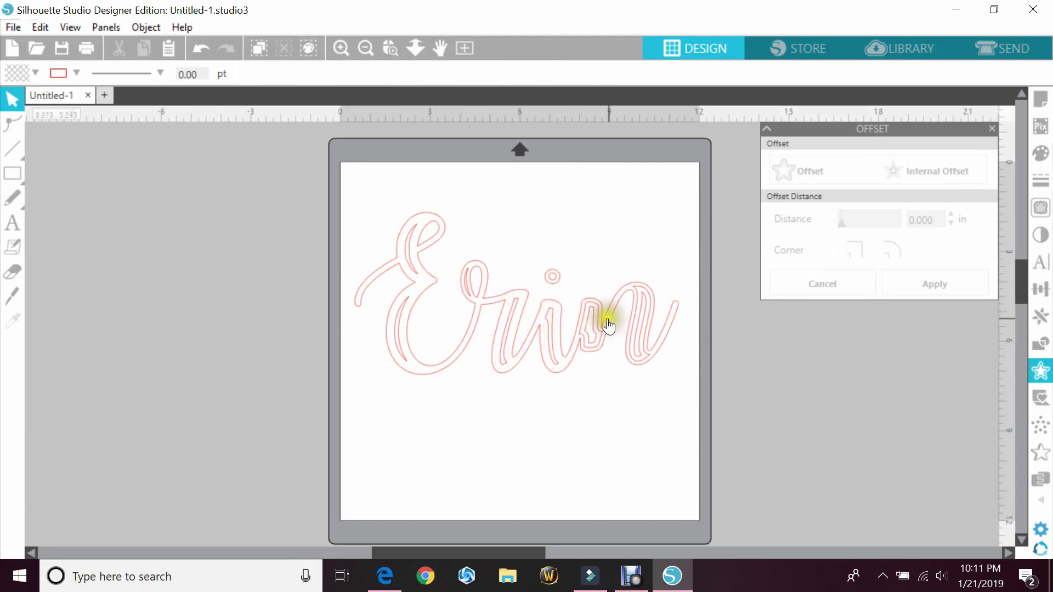
click(603, 336)
click(604, 336)
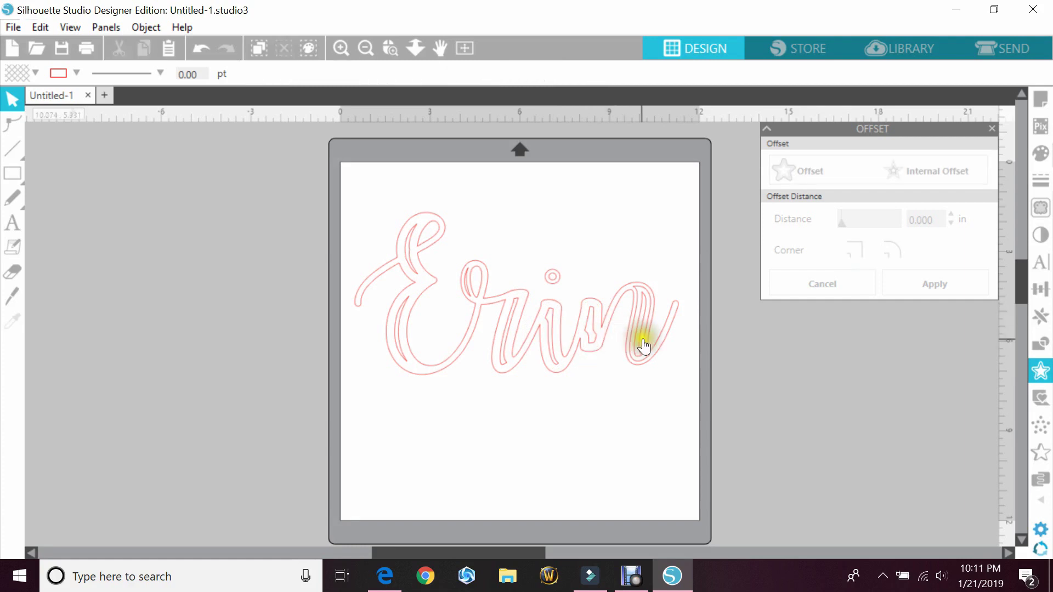
click(647, 359)
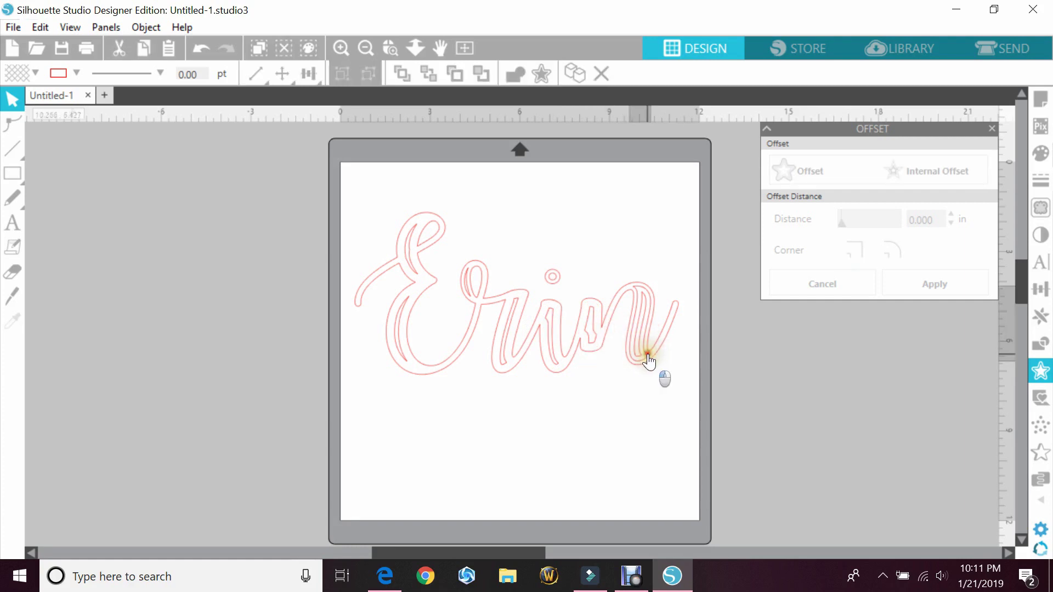
click(646, 359)
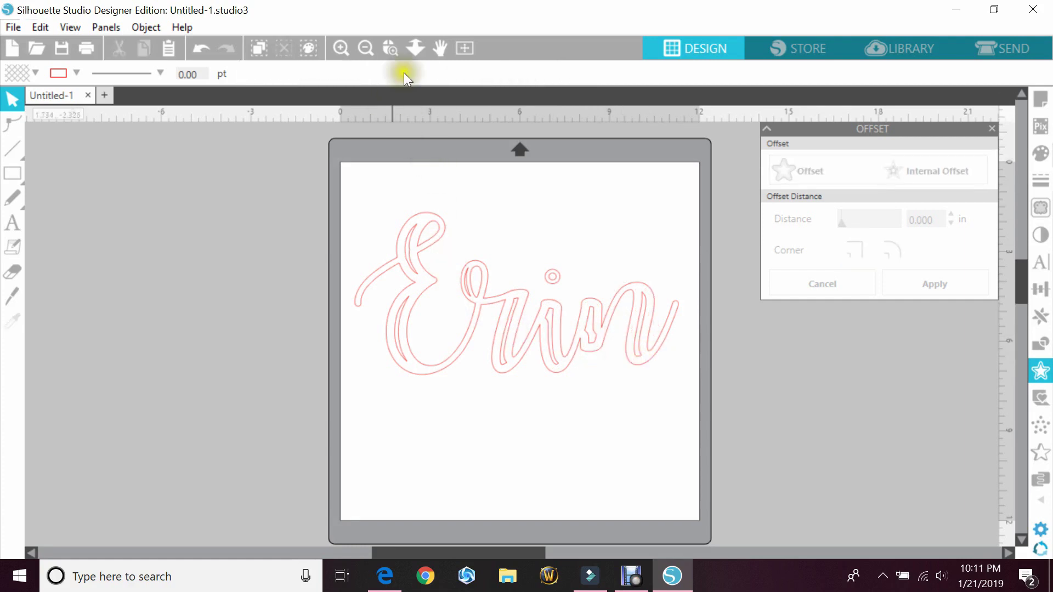
- Zoom in on the i dot and nudge its inner circle slightly right
drag(527, 258, 579, 292)
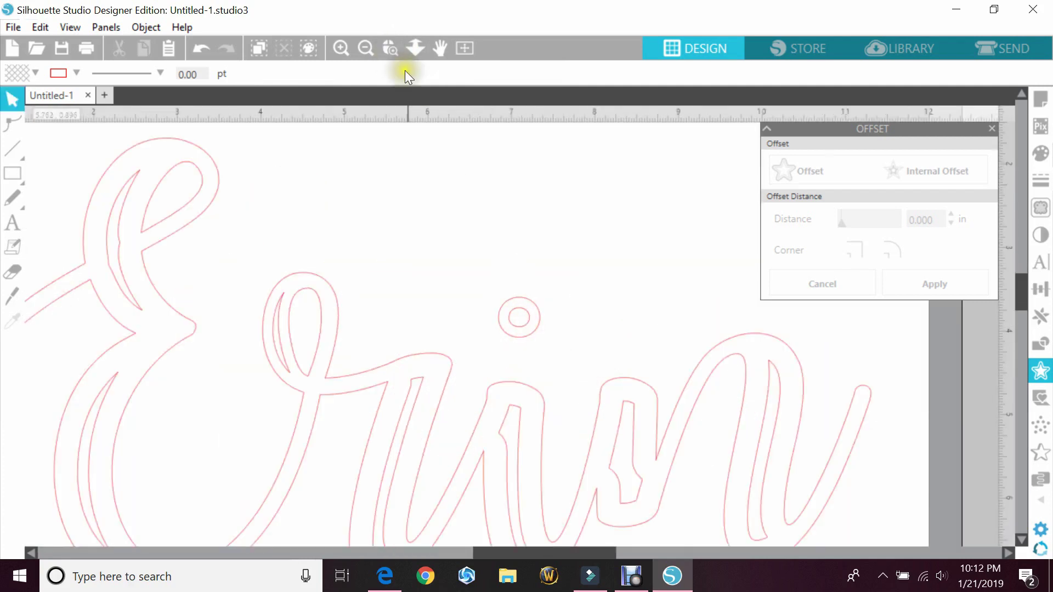
click(388, 48)
drag(488, 296, 538, 341)
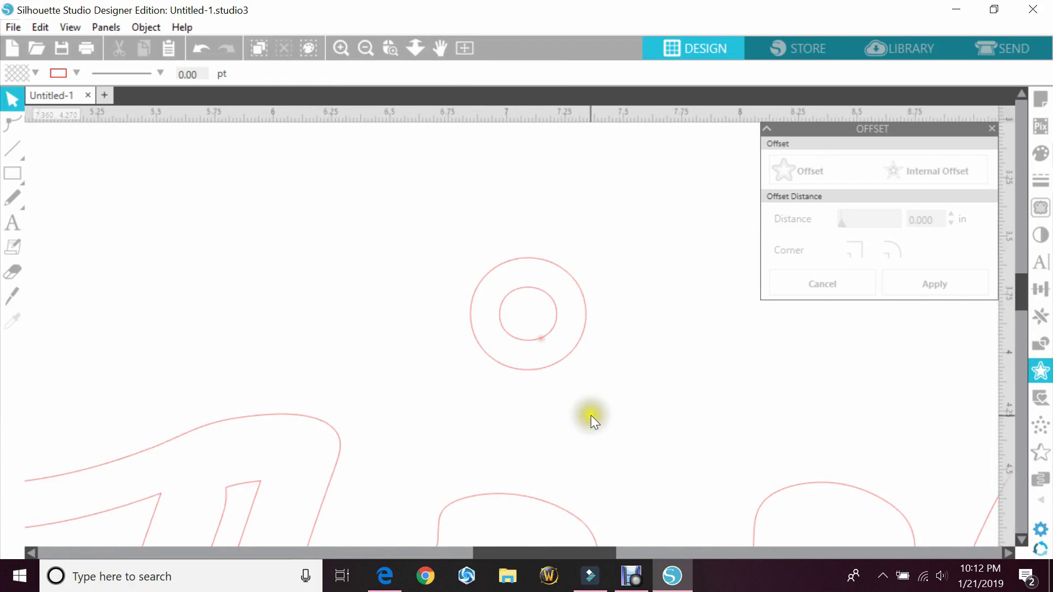
click(533, 341)
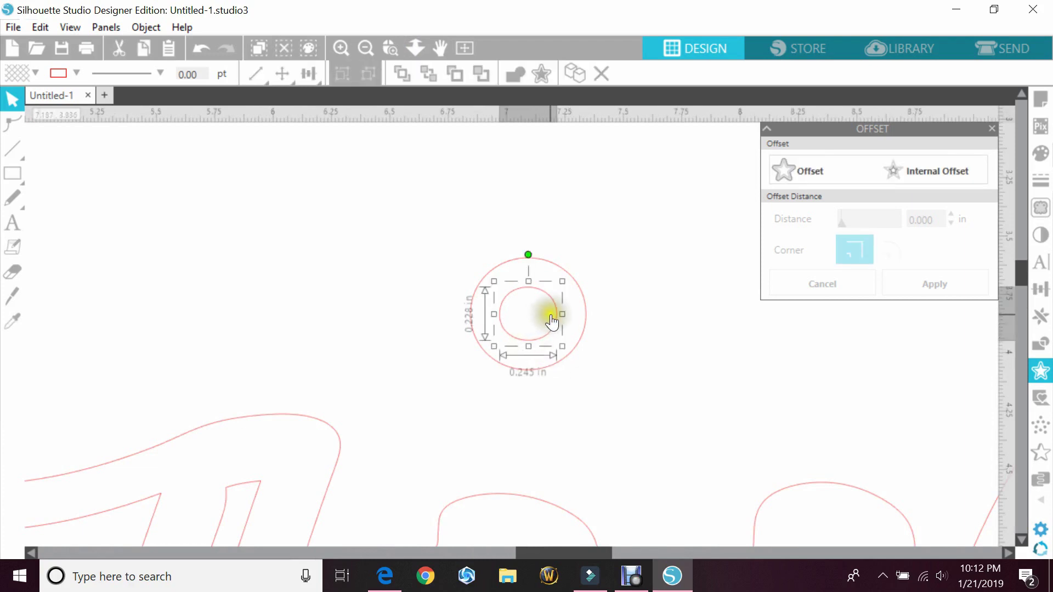
drag(552, 321, 567, 317)
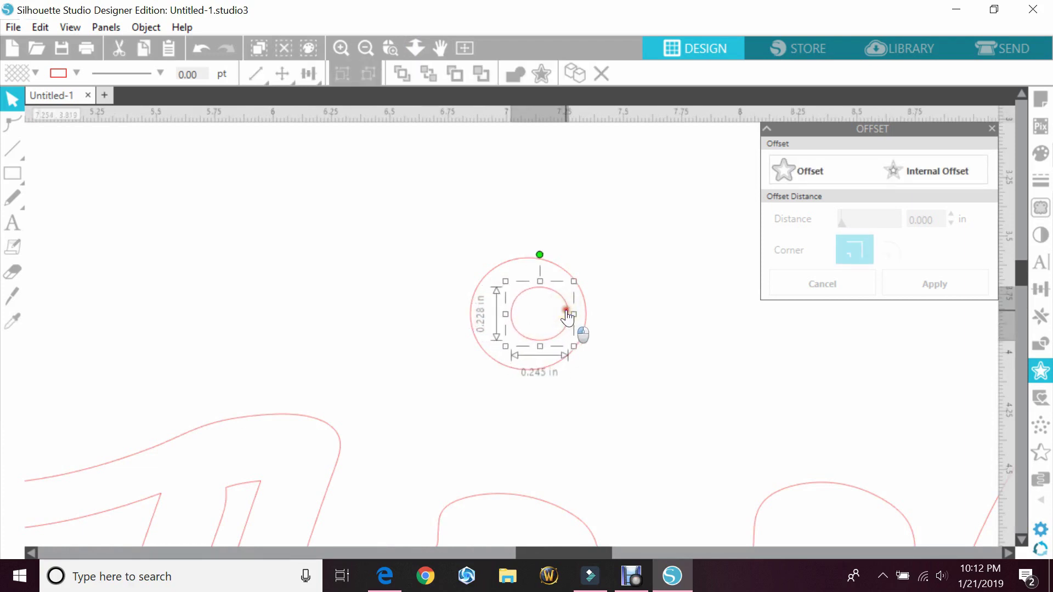
- Drag the inner circle's nodes and handles into a slanted teardrop highlight
double_click(542, 347)
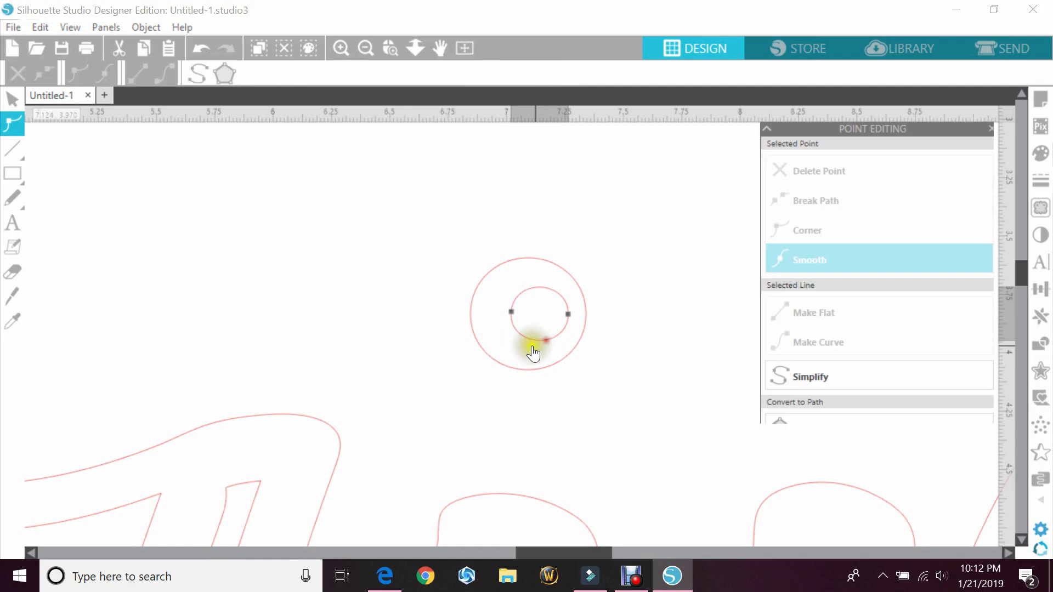
click(512, 312)
mouse_move(518, 314)
mouse_down()
mouse_move(543, 322)
mouse_move(532, 312)
mouse_up()
drag(530, 351, 517, 355)
drag(537, 314, 544, 315)
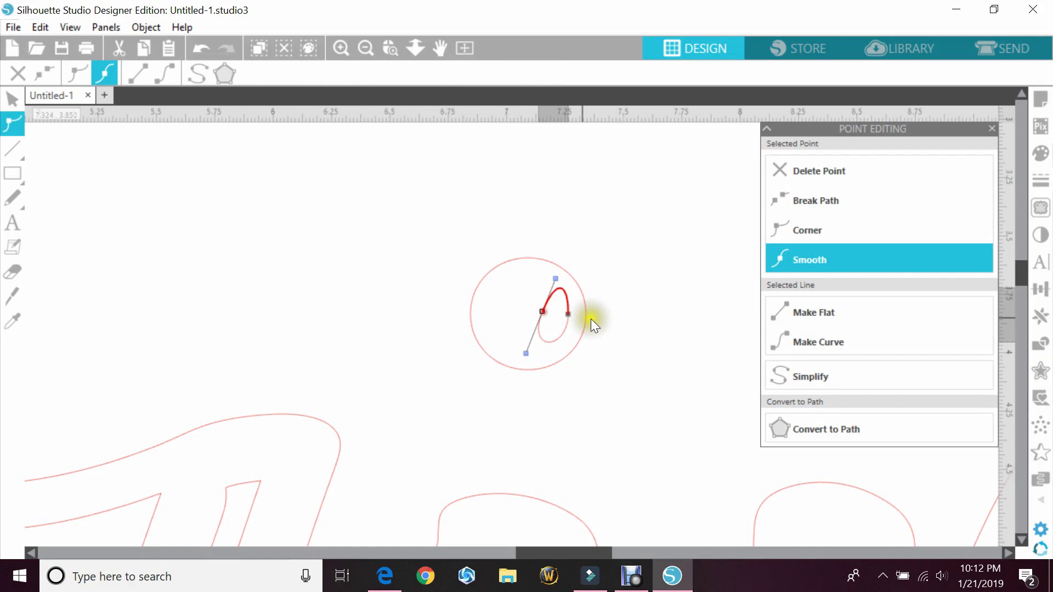
click(659, 288)
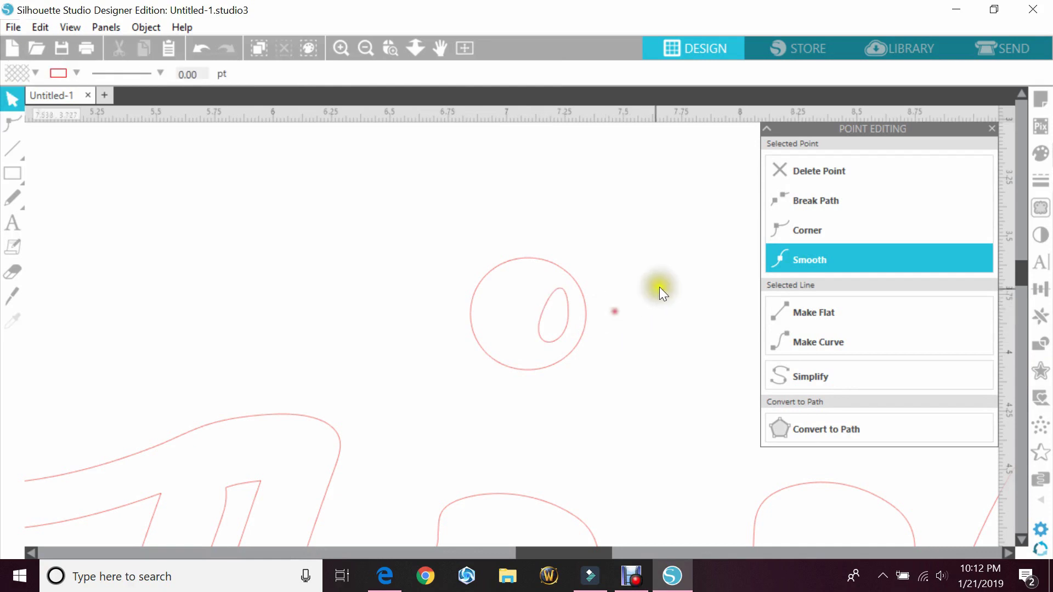
click(994, 129)
- Edit the nodes of the n's left-stroke inner piece, bending its lower end and adding a node
scroll(427, 205, down, 3)
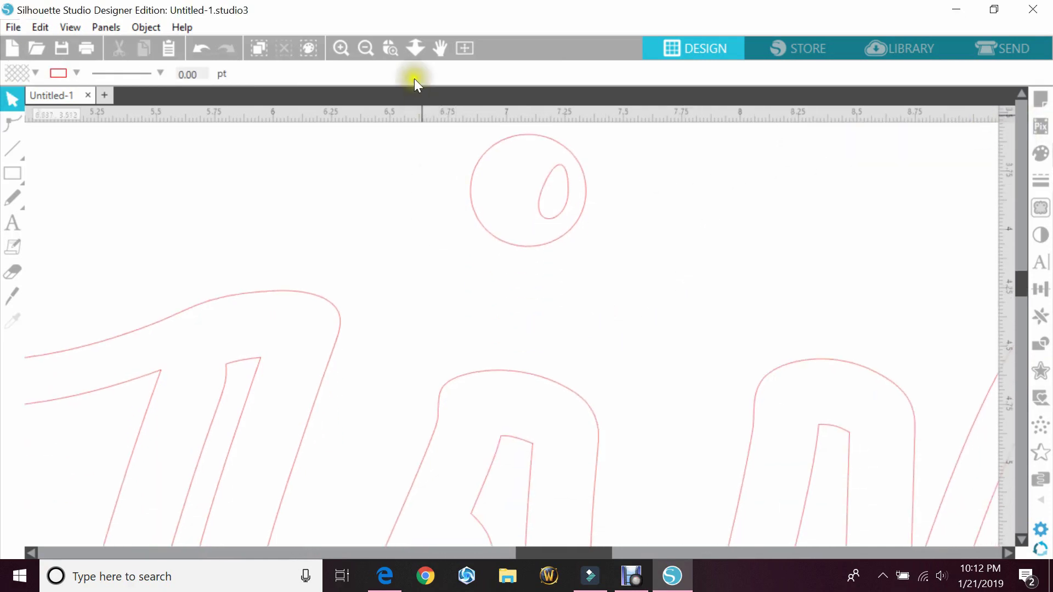
click(366, 49)
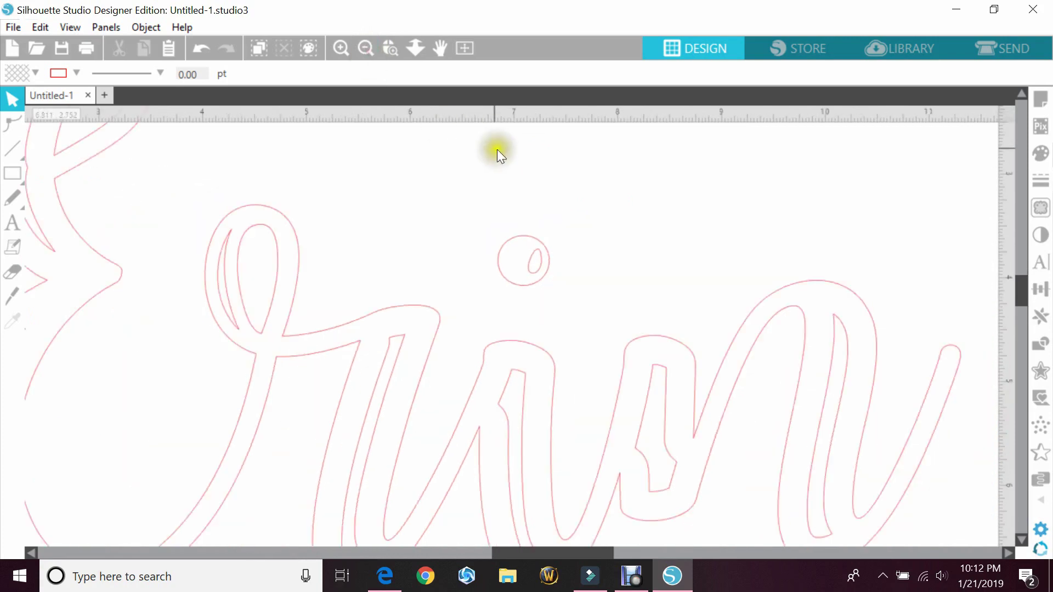
scroll(741, 239, down, 2)
scroll(734, 237, down, 2)
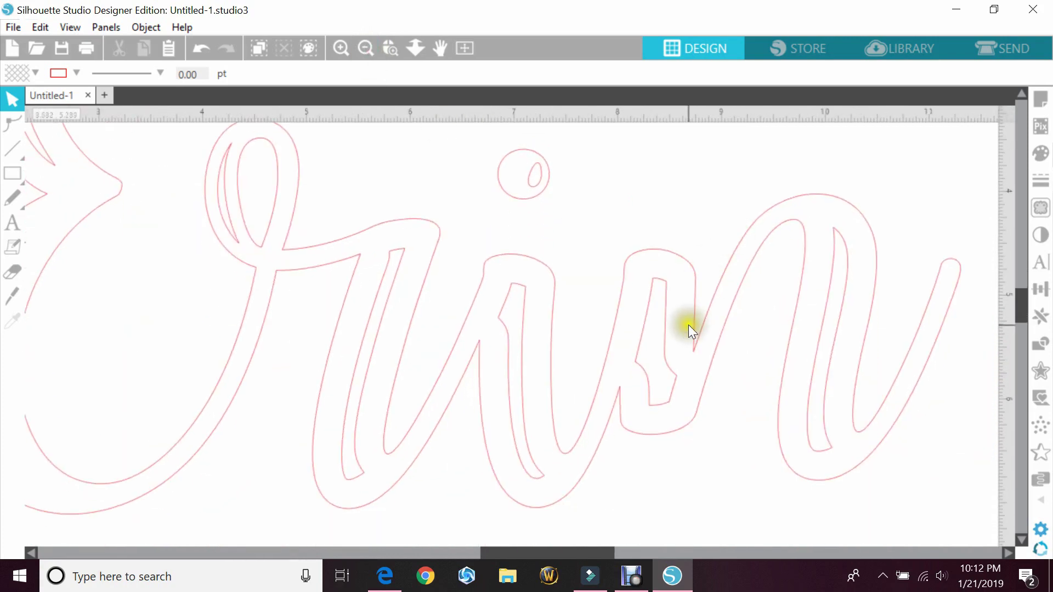
scroll(686, 324, down, 1)
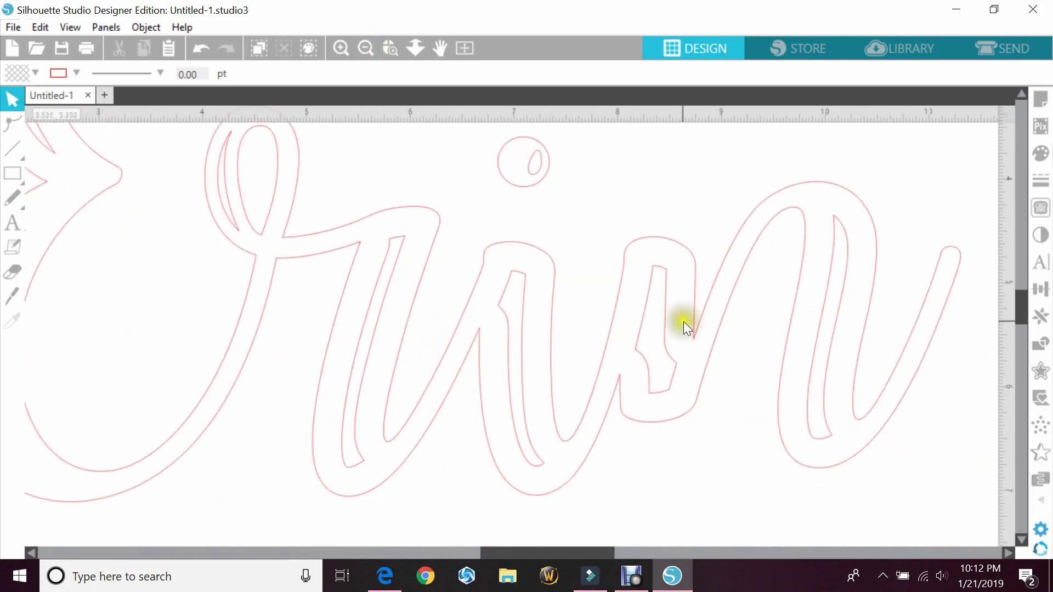
double_click(642, 339)
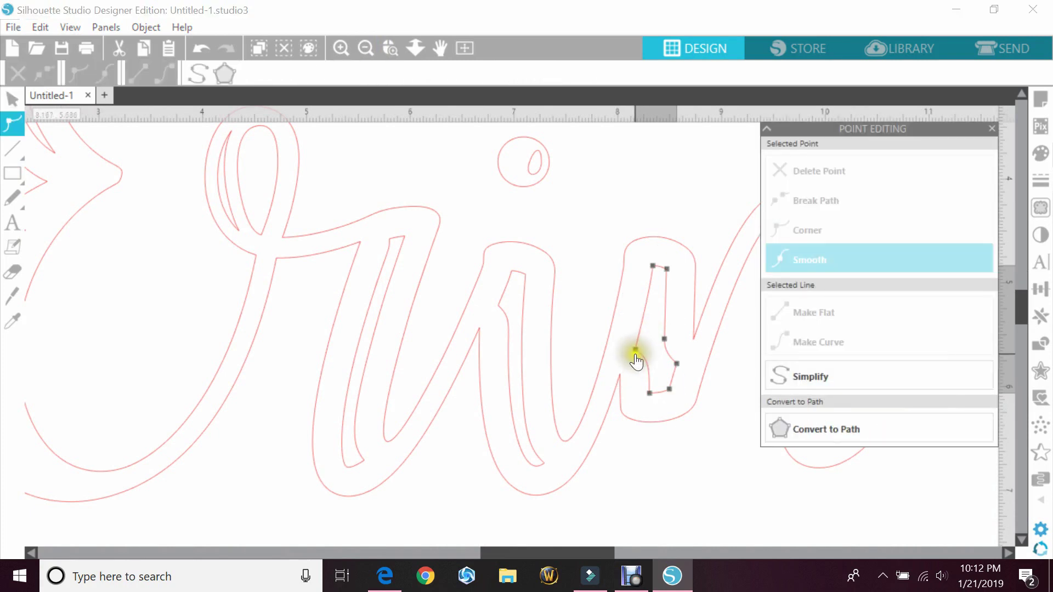
click(640, 350)
drag(643, 352, 645, 347)
mouse_move(651, 393)
mouse_down()
mouse_move(669, 403)
mouse_move(666, 382)
mouse_move(673, 391)
mouse_up()
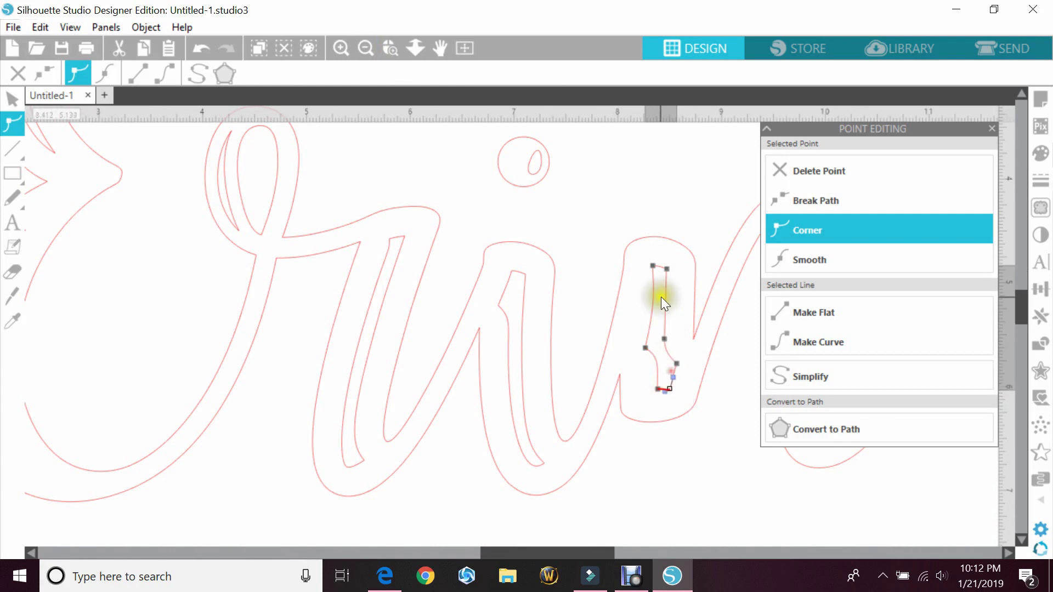
click(667, 271)
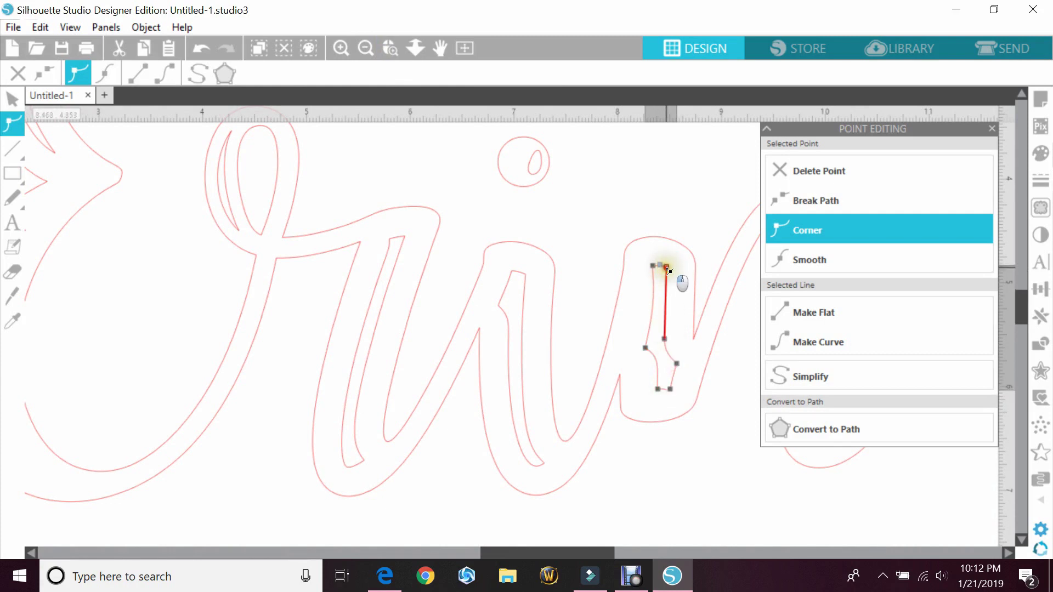
double_click(665, 341)
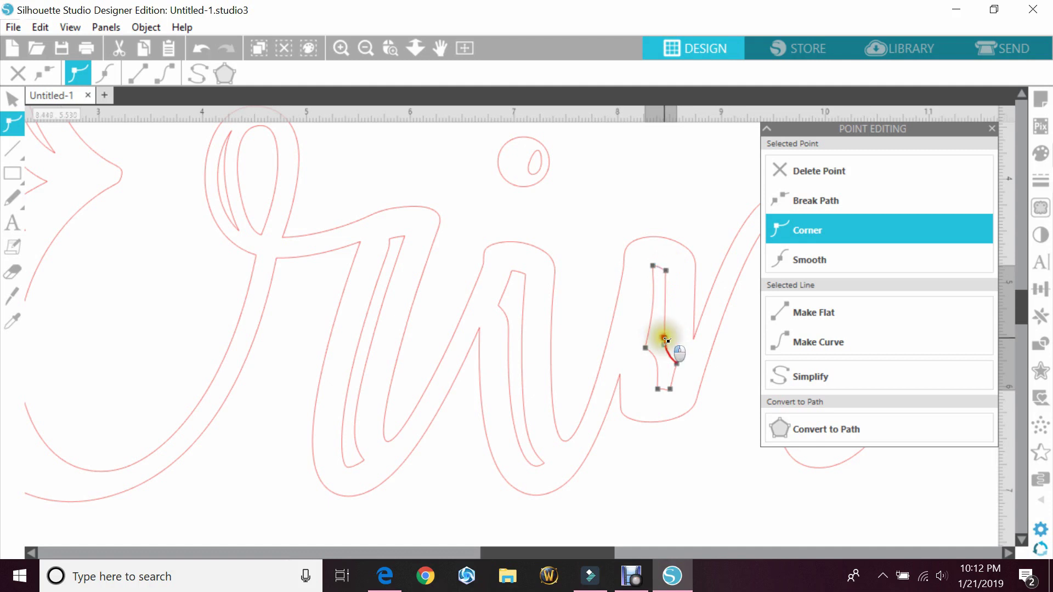
click(677, 363)
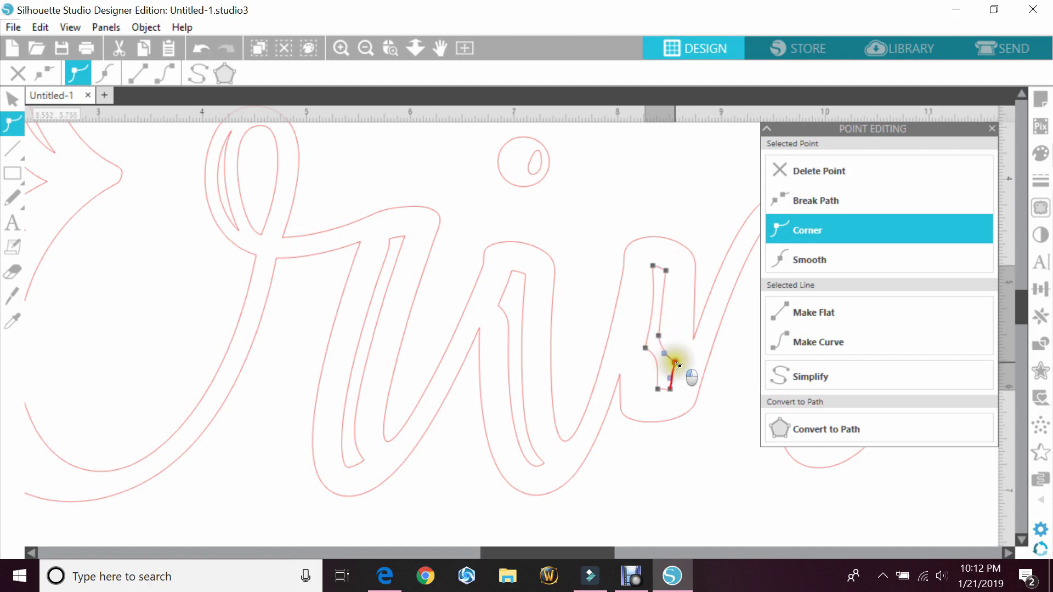
- Group the eight inner highlight pieces of the E, r, i, i-dot and n
click(652, 176)
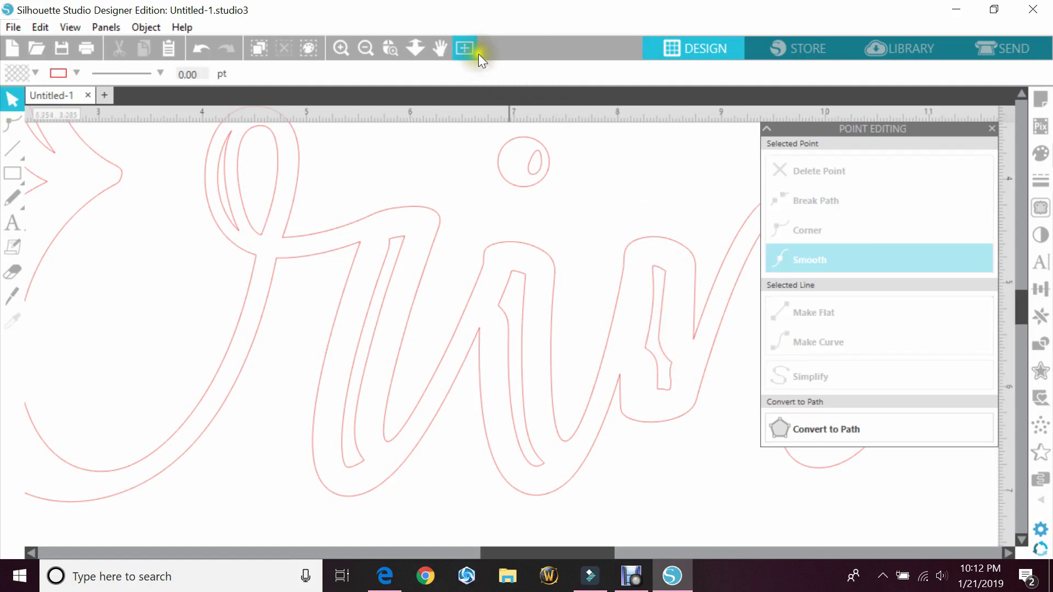
click(992, 128)
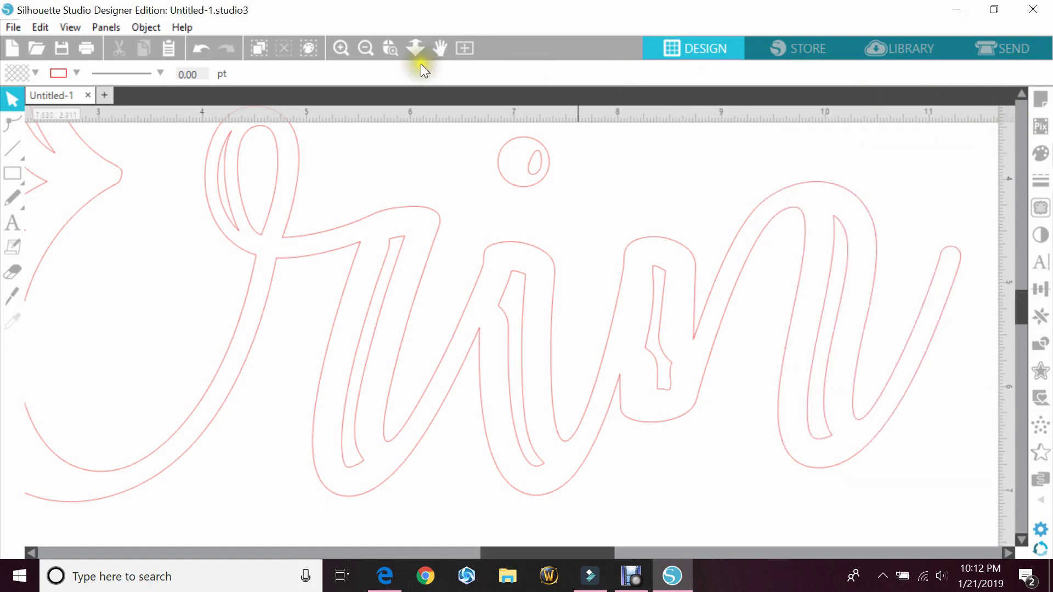
click(366, 49)
click(301, 228)
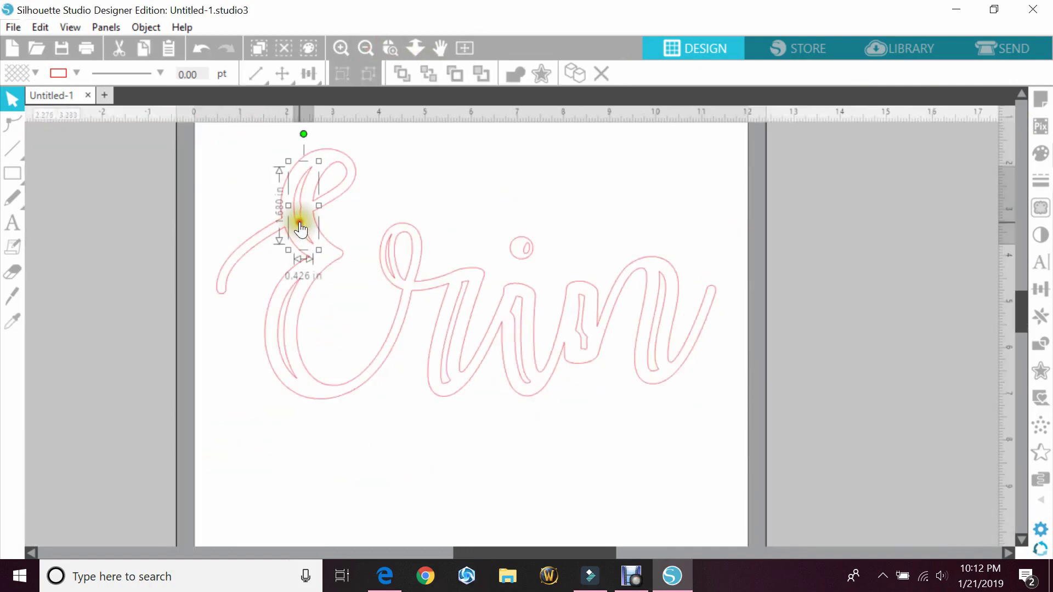
shift+click(283, 324)
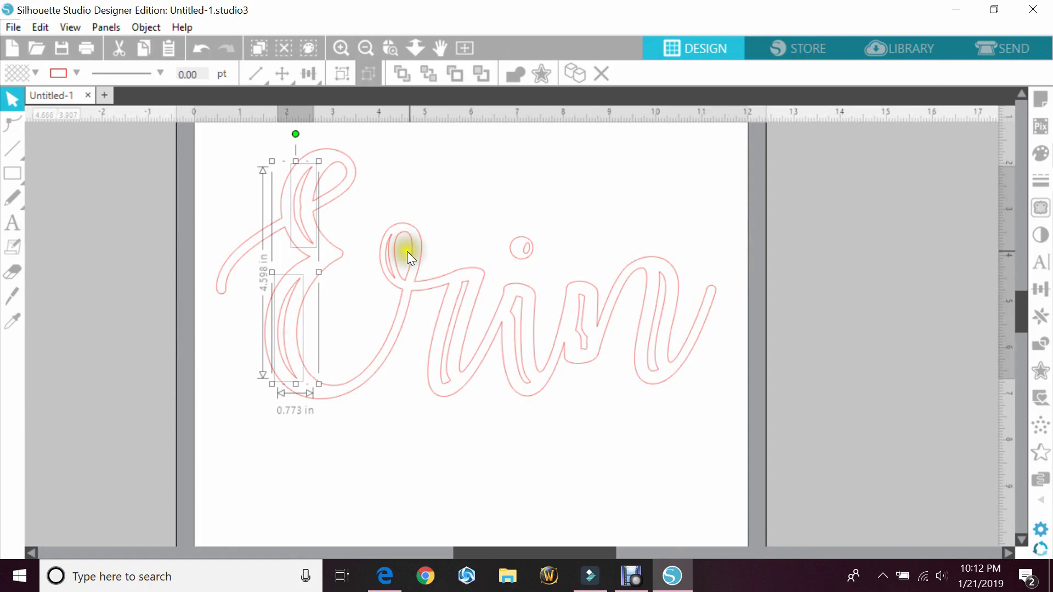
shift+click(391, 269)
shift+click(456, 324)
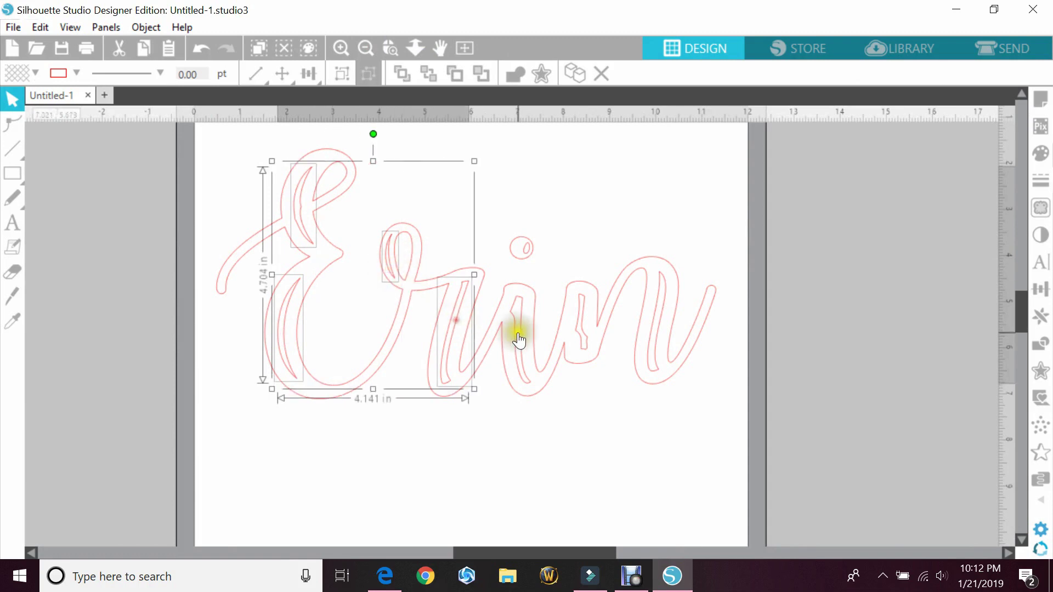
shift+click(518, 340)
shift+click(526, 249)
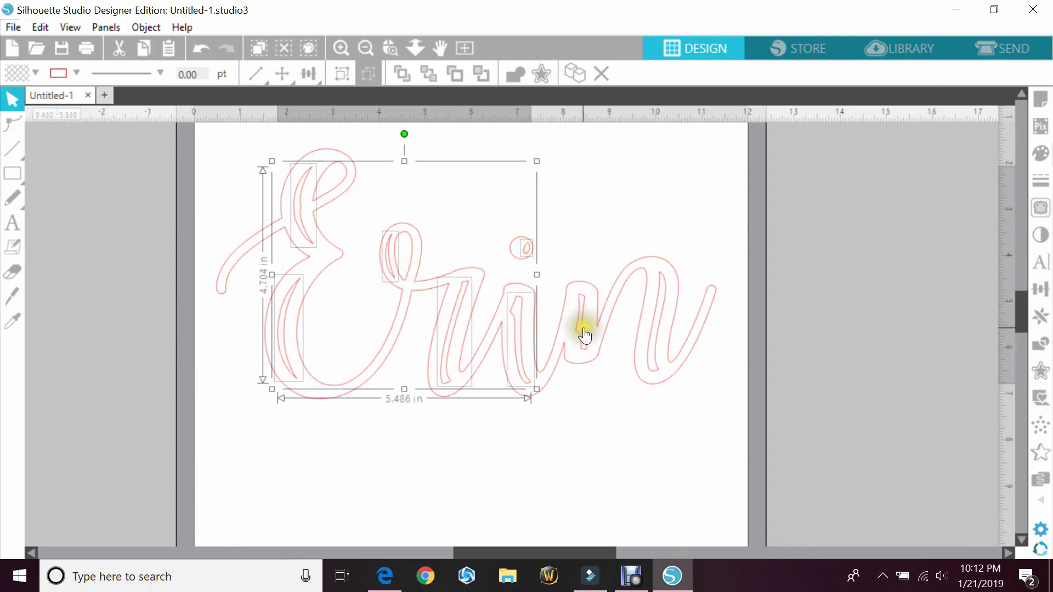
shift+click(584, 334)
shift+click(658, 335)
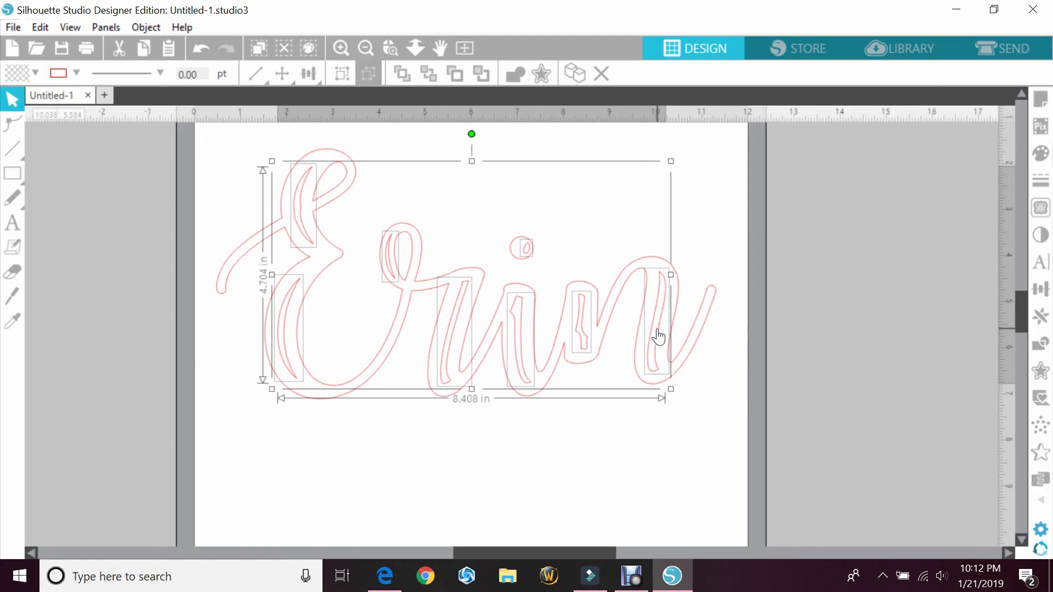
right_click(659, 336)
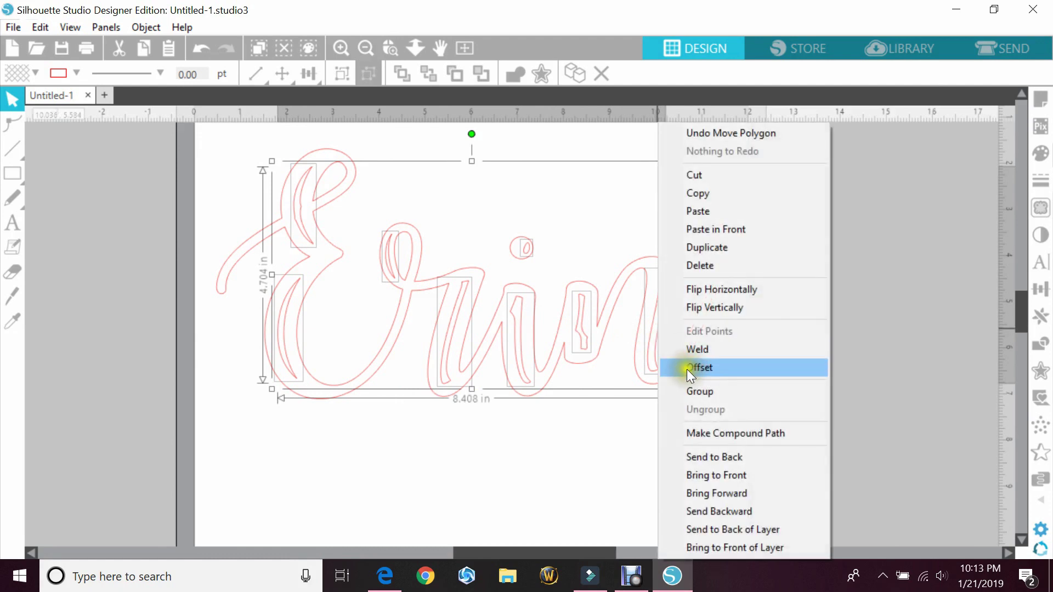
click(696, 392)
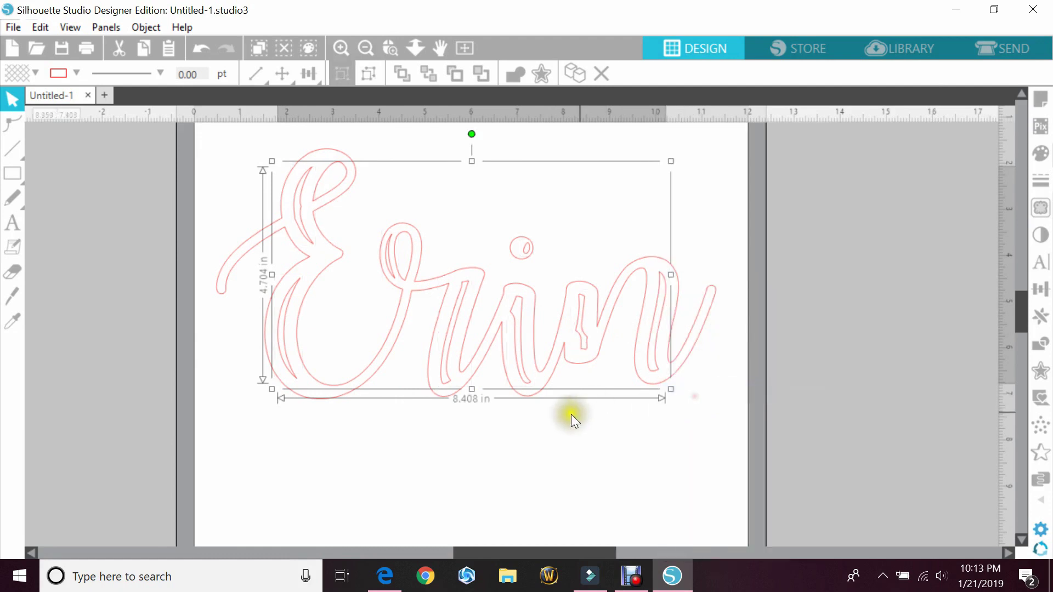
- Fill the whole Erin lettering with black and set its line colour to none
click(36, 71)
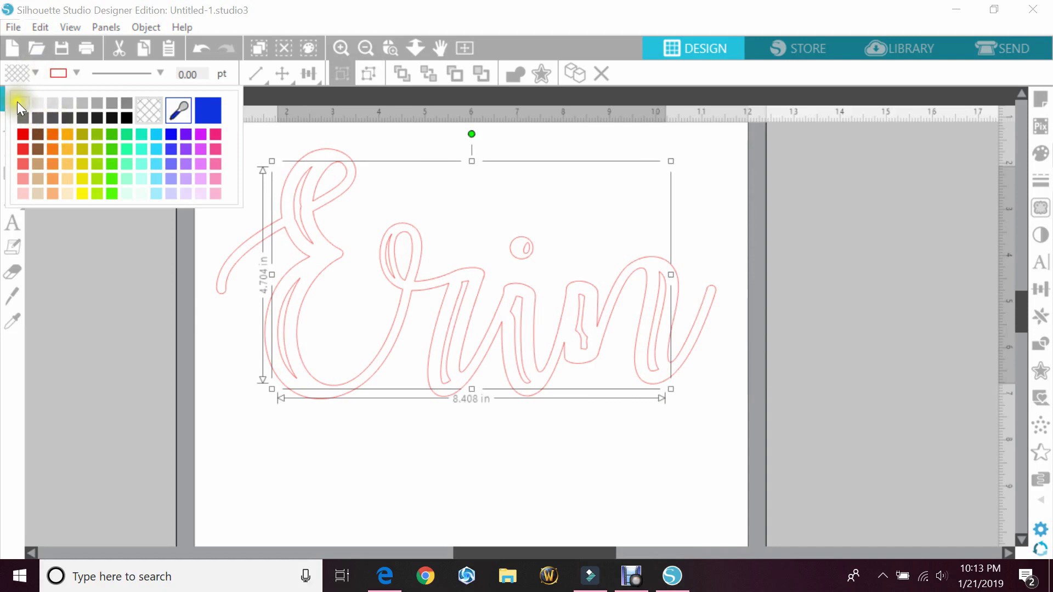
click(164, 253)
drag(173, 251, 256, 288)
click(34, 70)
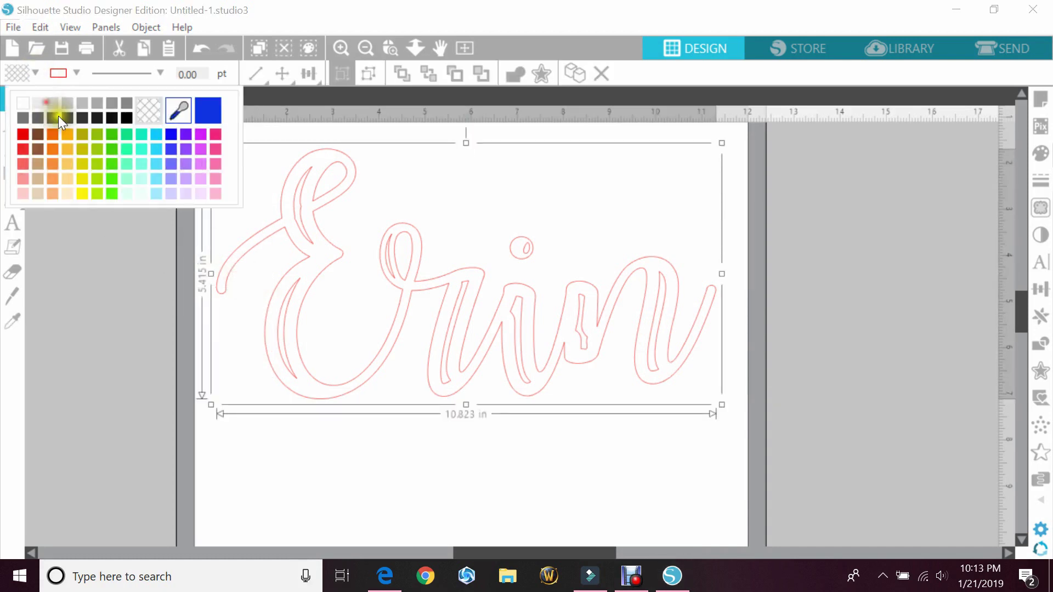
click(126, 118)
click(261, 162)
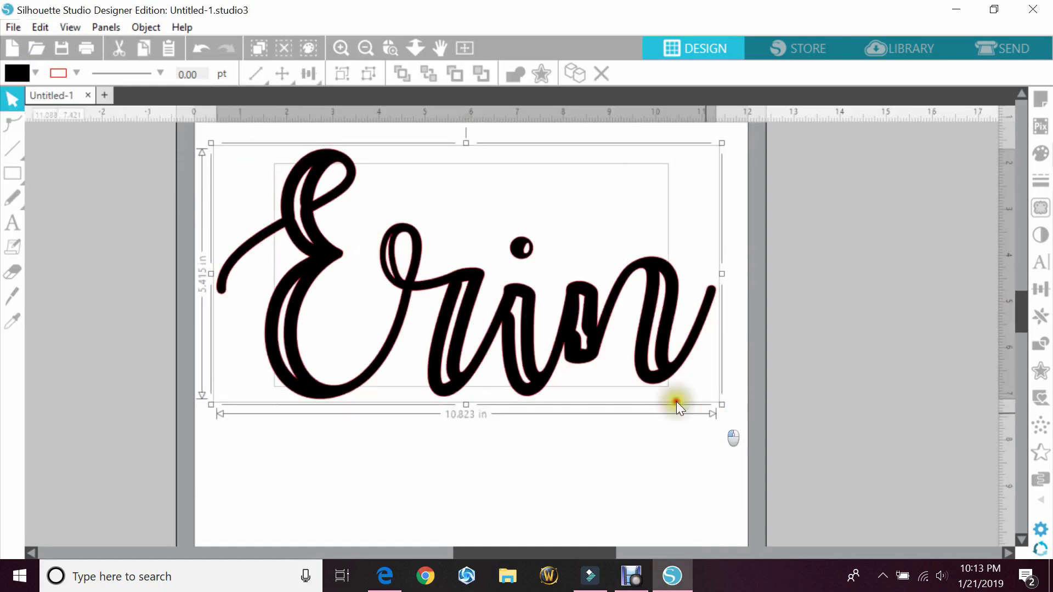
click(77, 73)
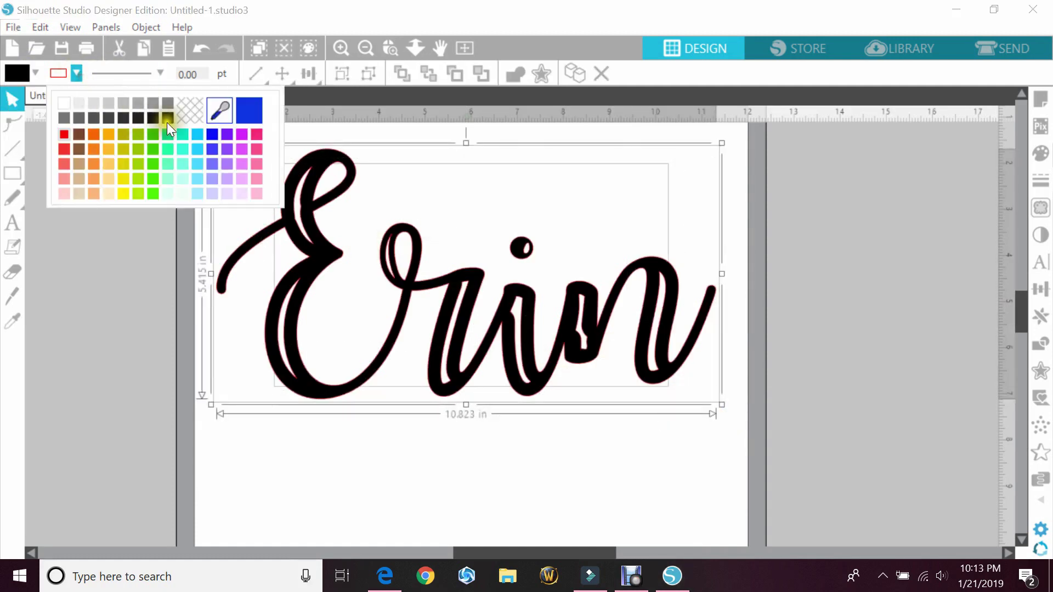
click(196, 110)
click(199, 241)
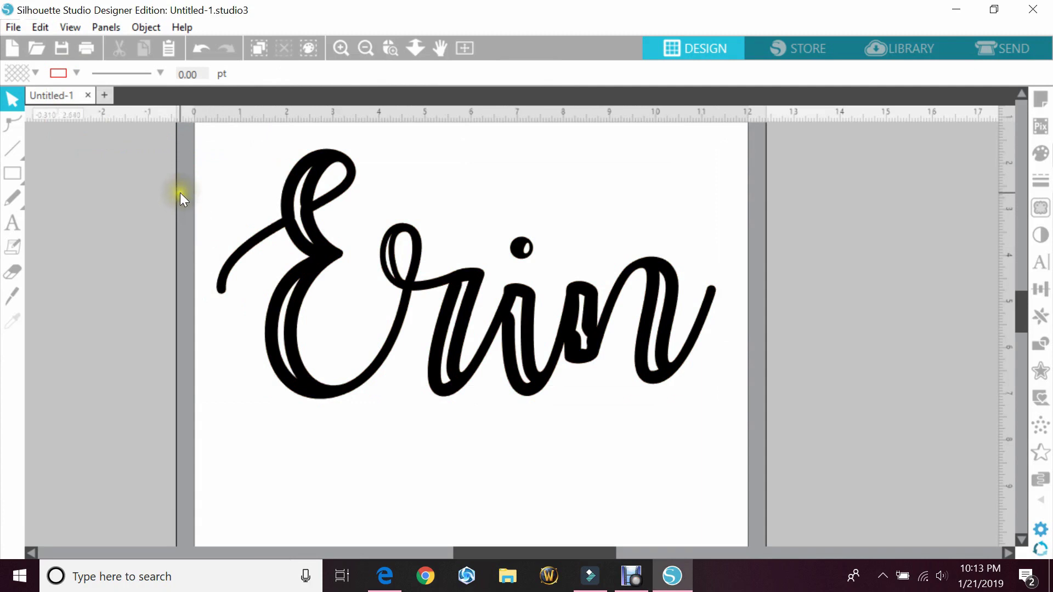